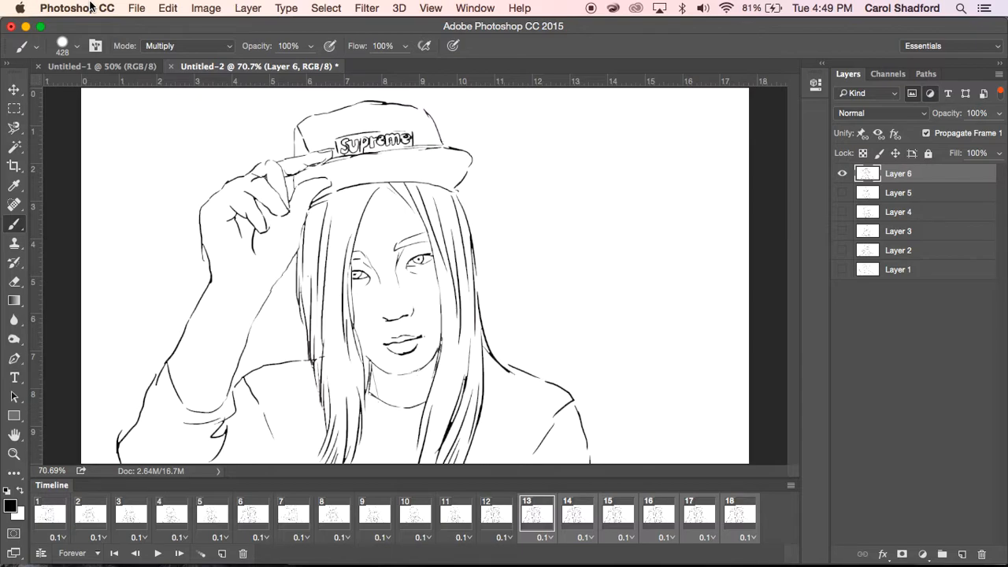
Set the transparency grid size to Medium in the preferences so transparent areas show a checkerboard, keeping the Brush tool active
{"action": "left_click", "coordinate": [91, 7]}
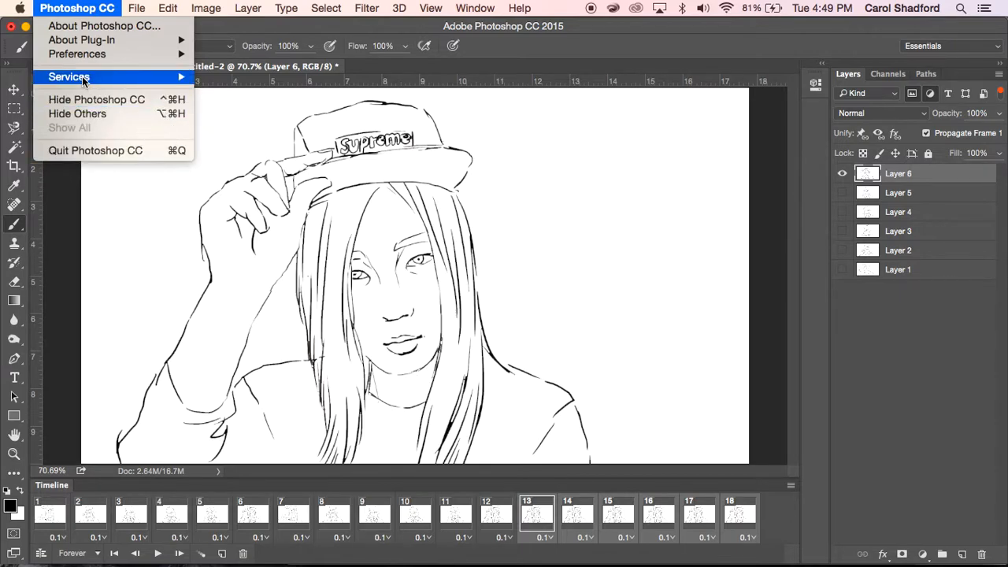
{"action": "mouse_move", "coordinate": [81, 76]}
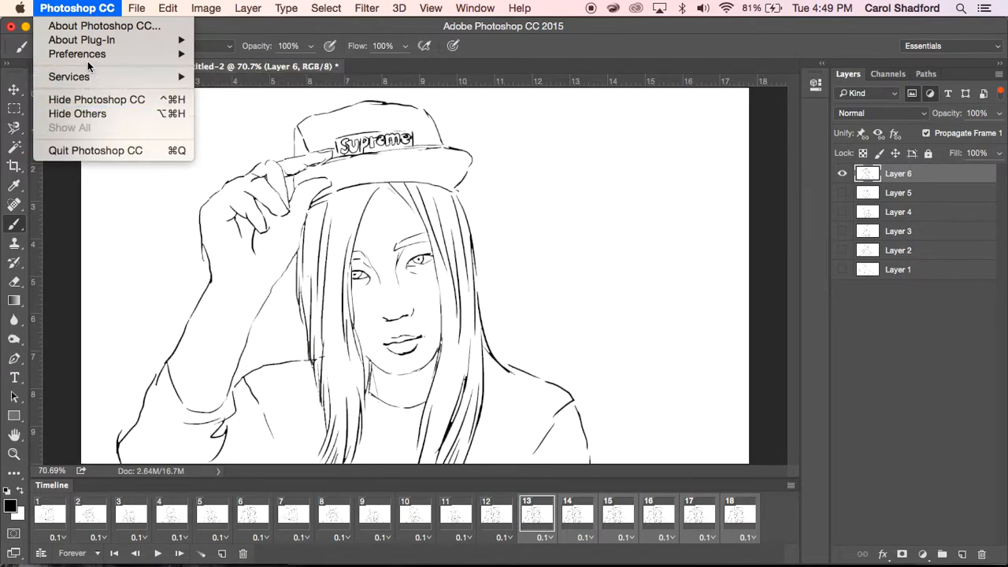
{"action": "mouse_move", "coordinate": [82, 56]}
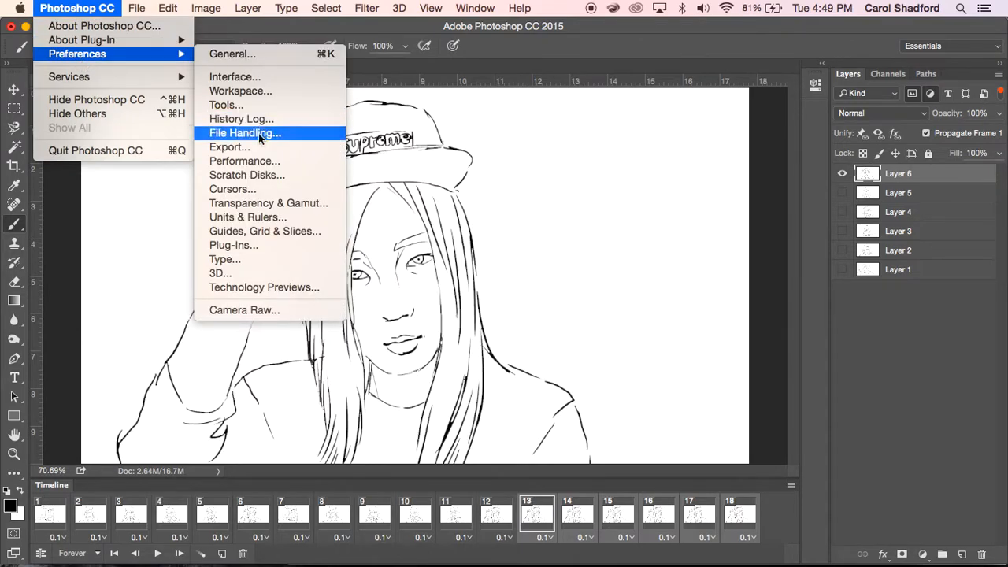
{"action": "left_click", "coordinate": [252, 203]}
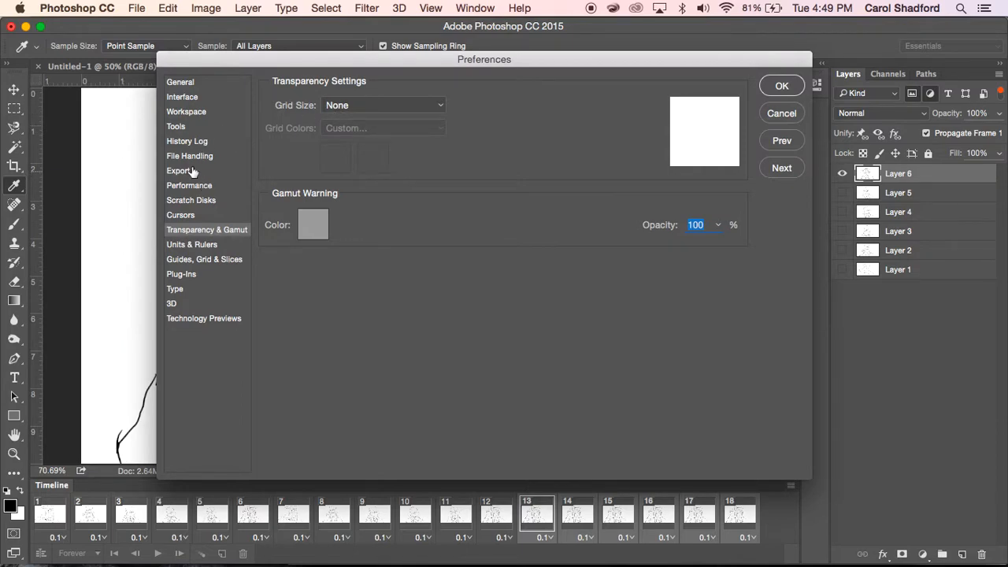
{"action": "left_click", "coordinate": [348, 103]}
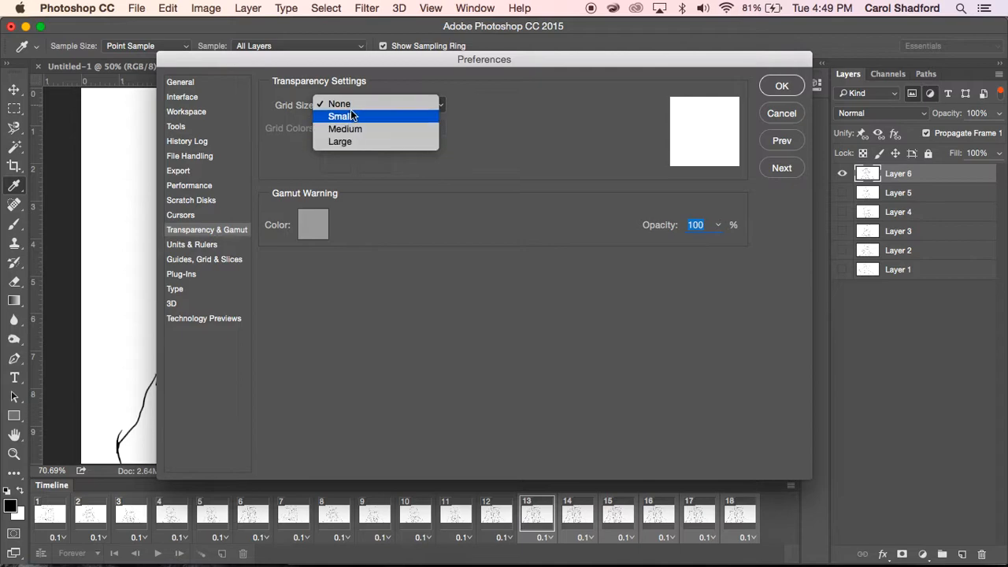
{"action": "left_click", "coordinate": [350, 130]}
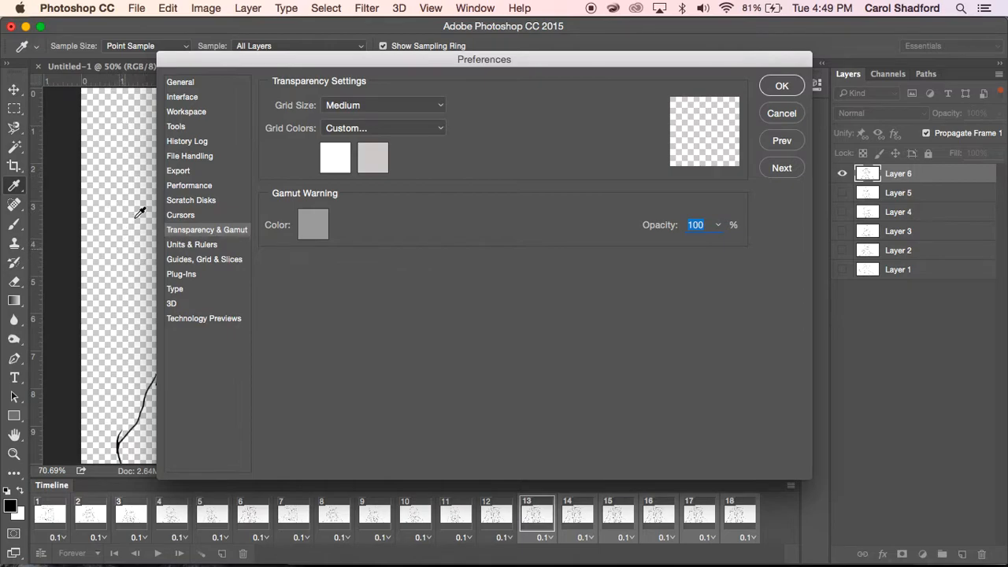
{"action": "mouse_move", "coordinate": [257, 63]}
{"action": "left_mouse_down"}
{"action": "mouse_move", "coordinate": [427, 75]}
{"action": "mouse_move", "coordinate": [391, 65]}
{"action": "left_mouse_up"}
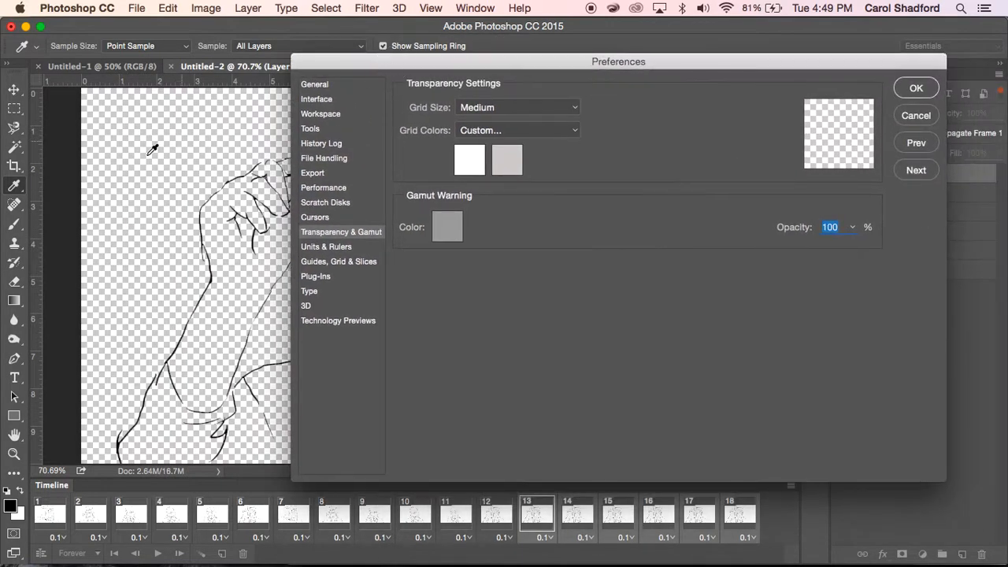
{"action": "left_click", "coordinate": [916, 87]}
{"action": "key", "text": "b"}
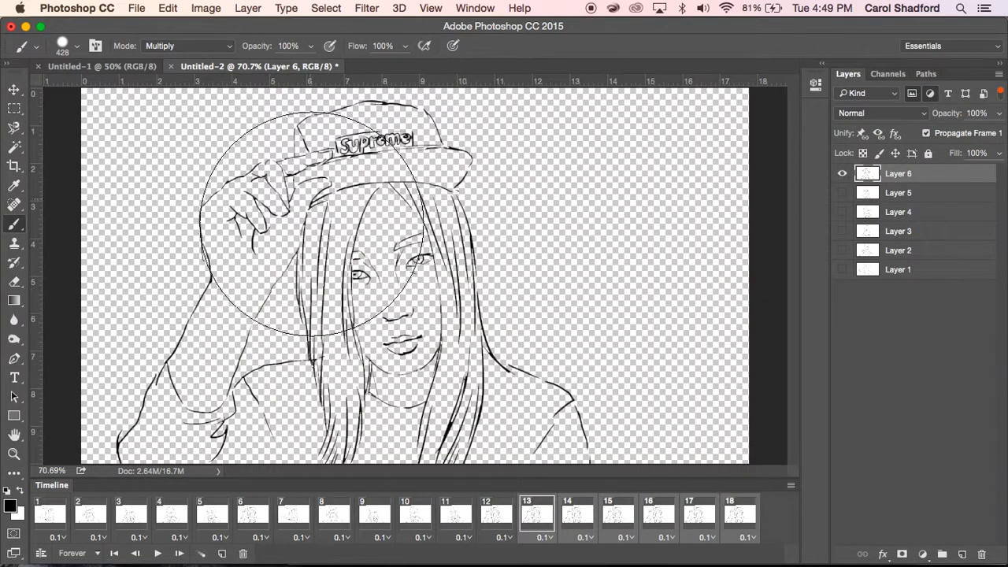
Check the backgrounds of Layer 6 and Layer 5 by showing them one at a time, ending with Layer 6 visible
{"action": "left_click", "coordinate": [842, 174]}
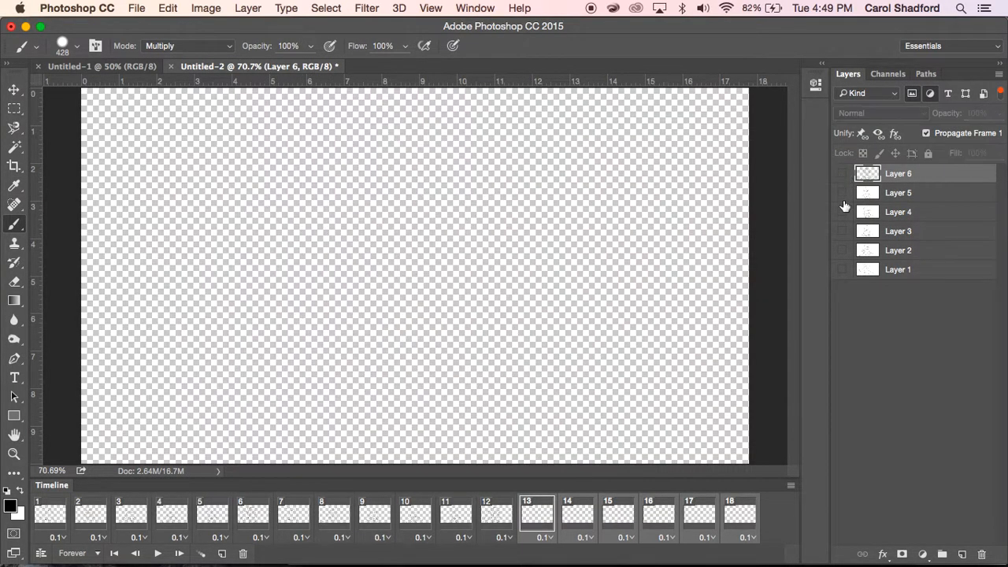
{"action": "left_click", "coordinate": [842, 193]}
{"action": "left_click", "coordinate": [842, 194]}
{"action": "left_click", "coordinate": [842, 173]}
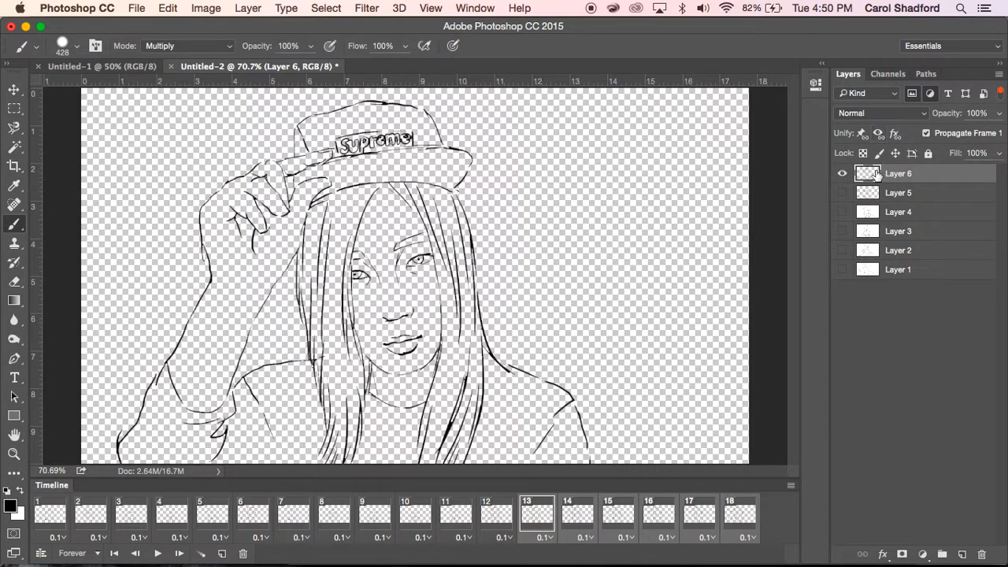
{"action": "left_click", "coordinate": [168, 8]}
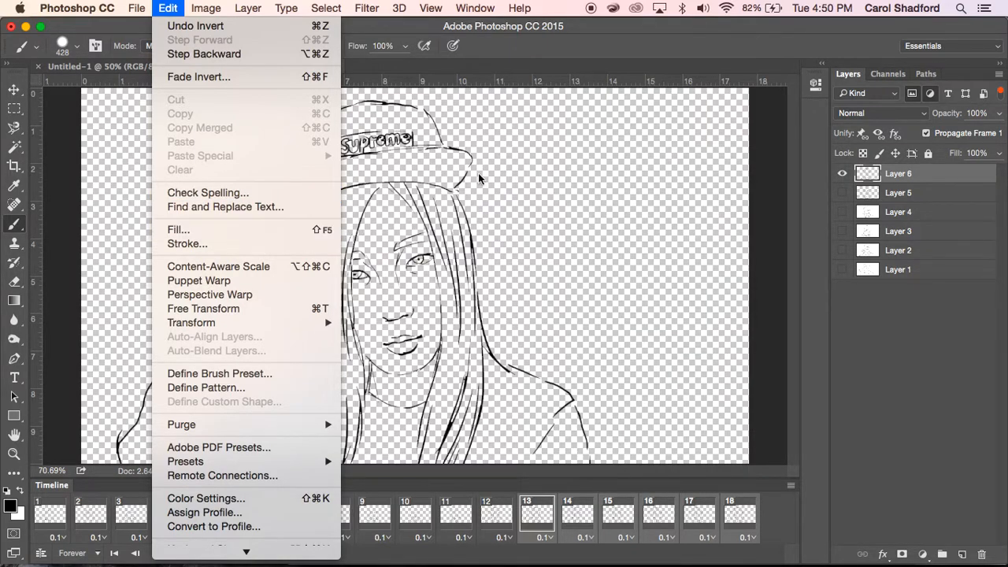
{"action": "left_click", "coordinate": [605, 34]}
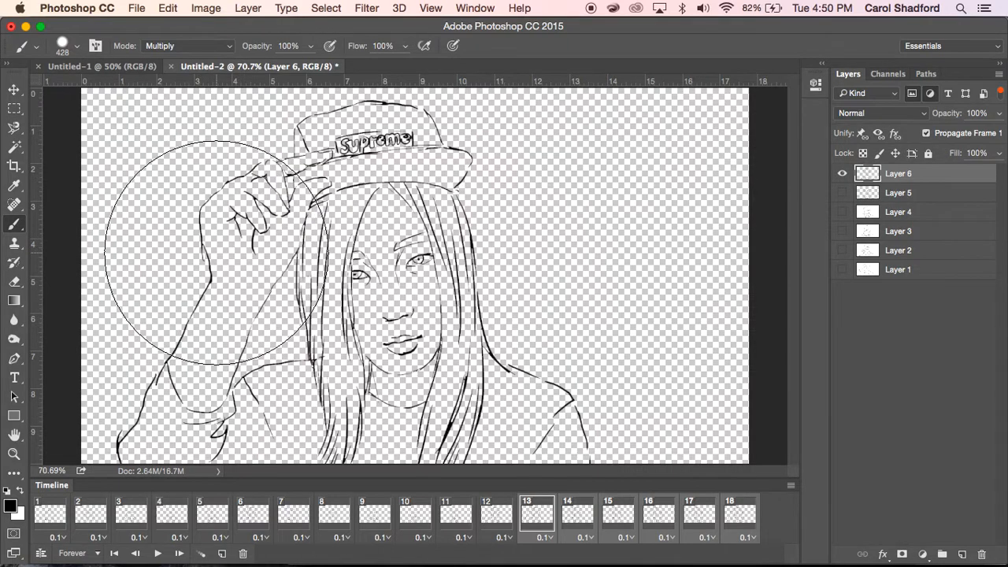
Enlarge the brush to 5000 px
{"action": "left_click", "coordinate": [77, 45]}
{"action": "left_click_drag", "start_coordinate": [166, 92], "coordinate": [178, 92]}
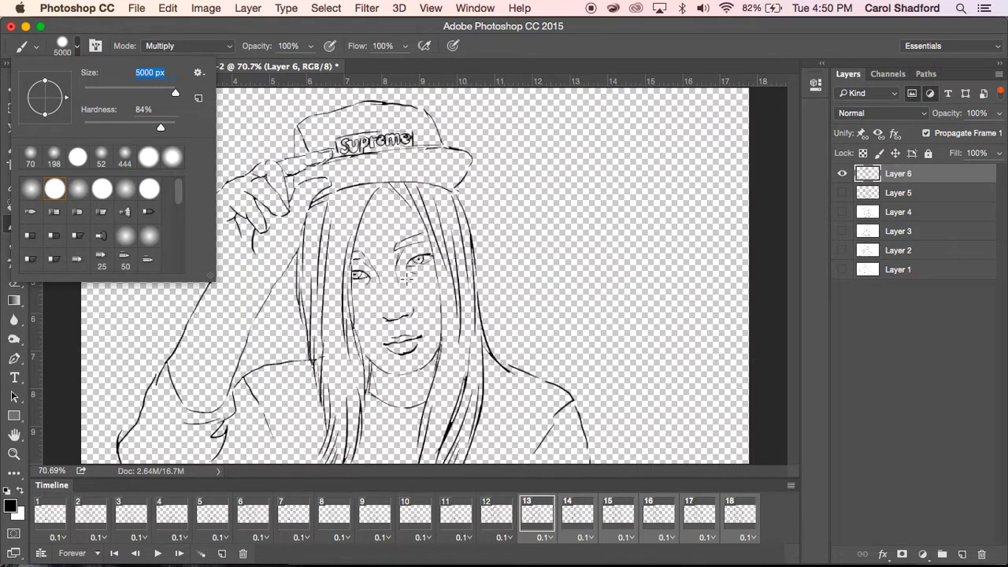
{"action": "key", "text": "Return"}
Try a single black brush dab on Layer 6, undo it, and compare the brush size with the whole canvas
{"action": "left_click", "coordinate": [407, 277]}
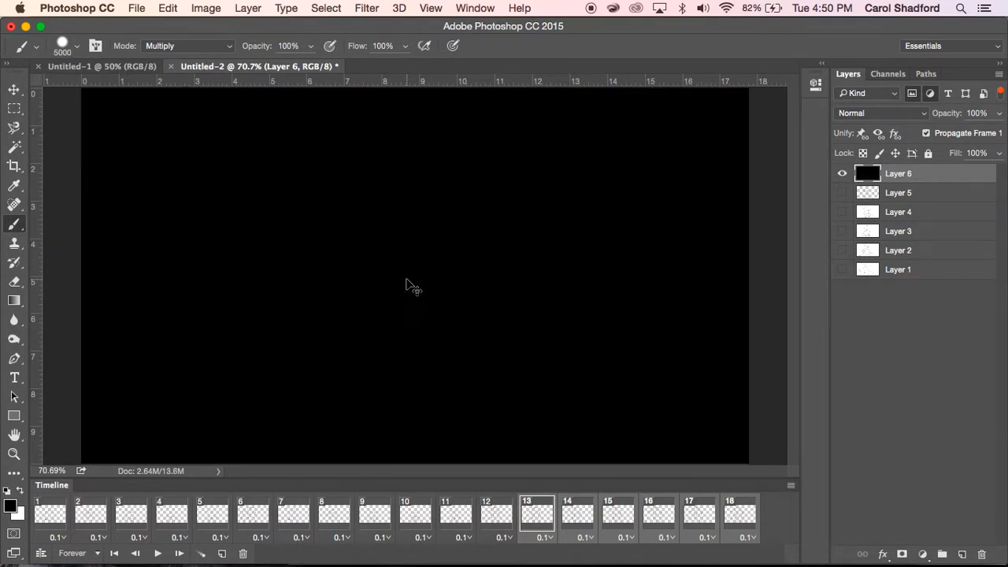
{"action": "key", "text": "super+z"}
{"action": "key", "text": "super+minus"}
{"action": "key", "text": "super+minus"}
{"action": "key", "text": "super+minus"}
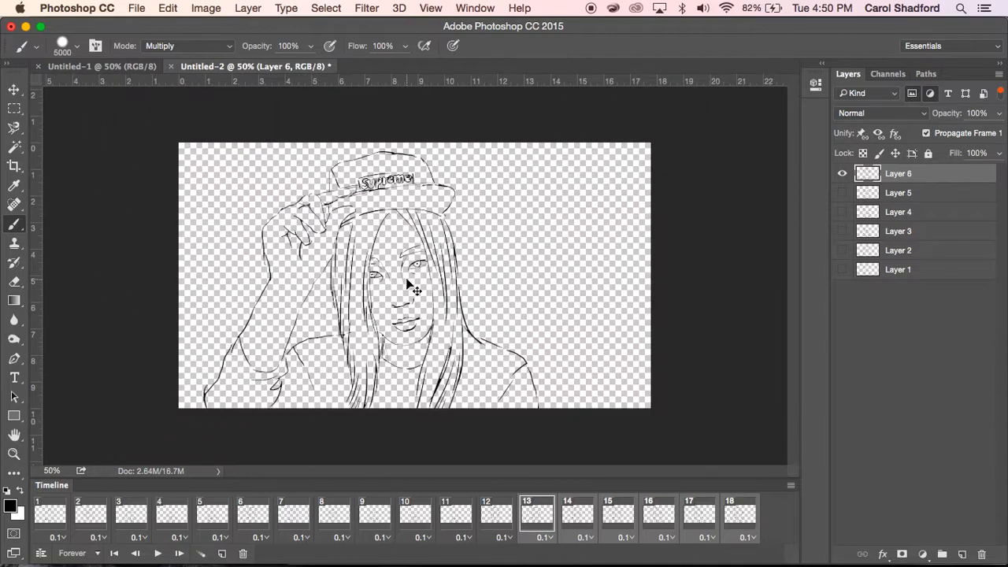
{"action": "key", "text": "super+minus"}
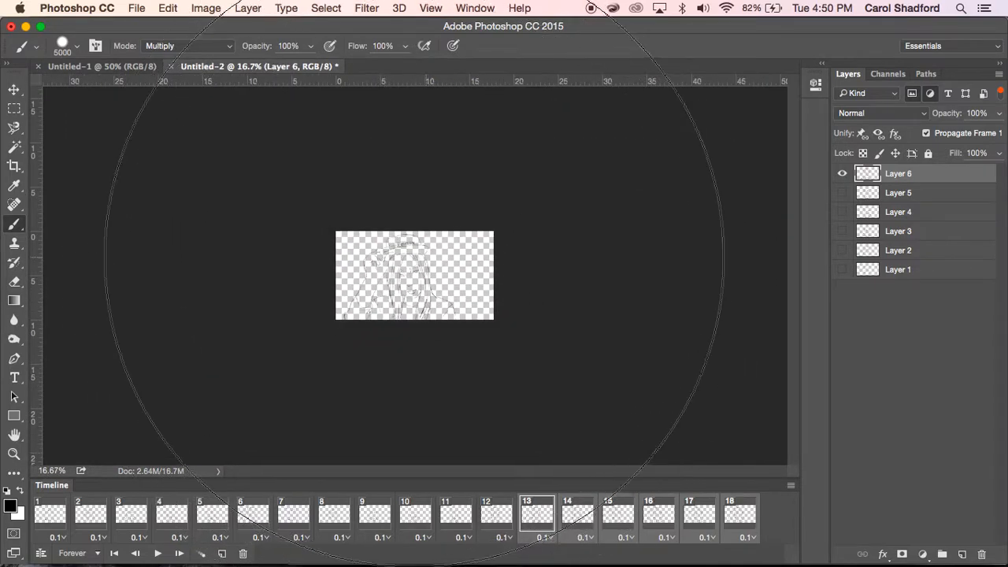
{"action": "key", "text": "super+0"}
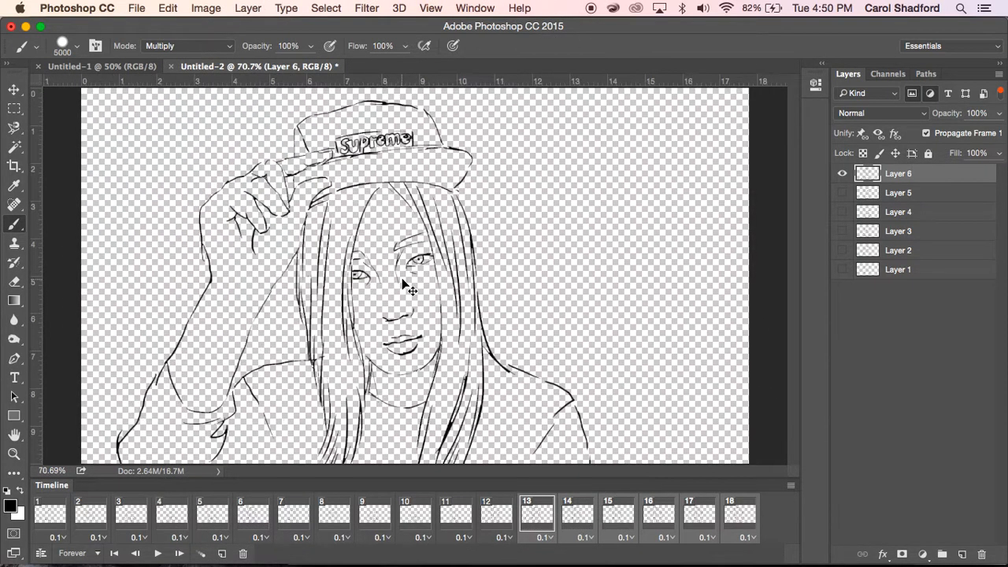
Set the foreground color to white (ffffff)
{"action": "left_click", "coordinate": [15, 512]}
{"action": "left_click_drag", "start_coordinate": [455, 246], "coordinate": [413, 193]}
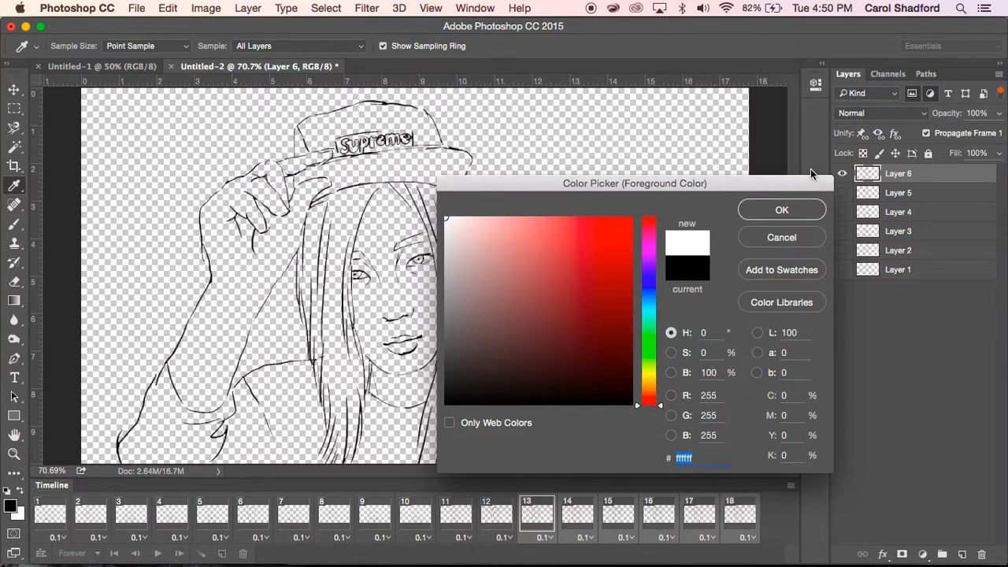
{"action": "left_click", "coordinate": [787, 212]}
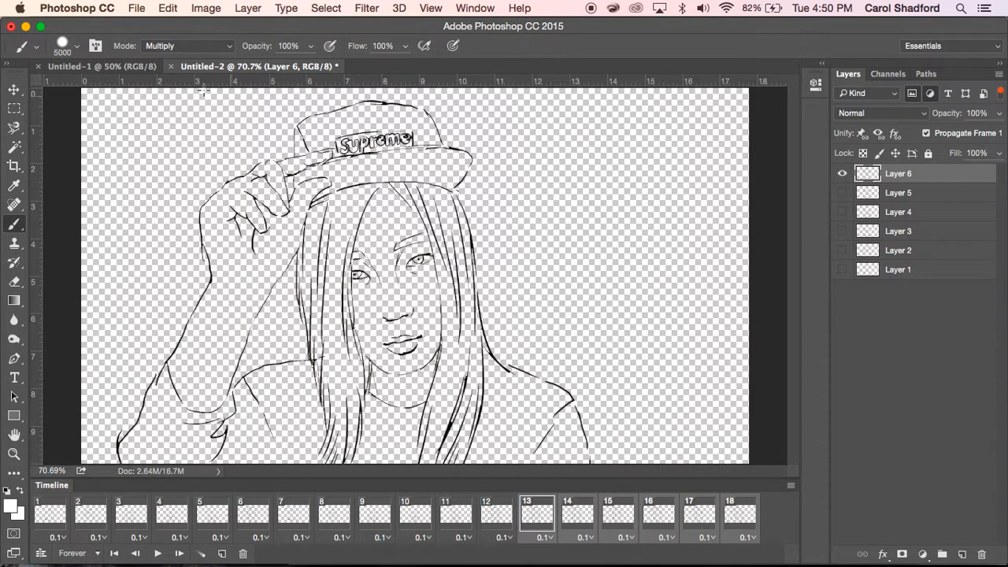
Try a white brush dab on Layer 6 in Normal mode, undo it, and return the brush mode to Multiply
{"action": "left_click", "coordinate": [183, 47]}
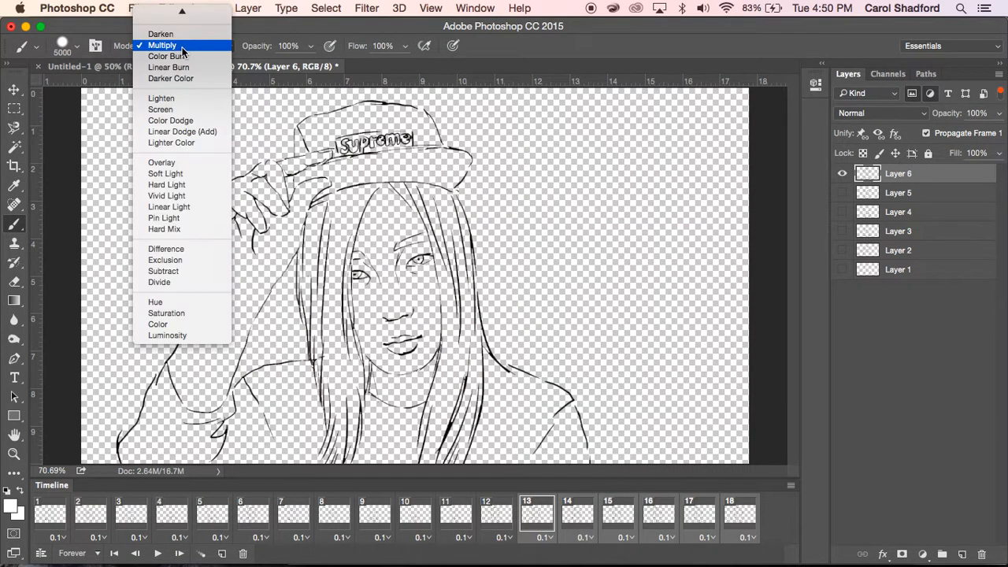
{"action": "left_click", "coordinate": [177, 13]}
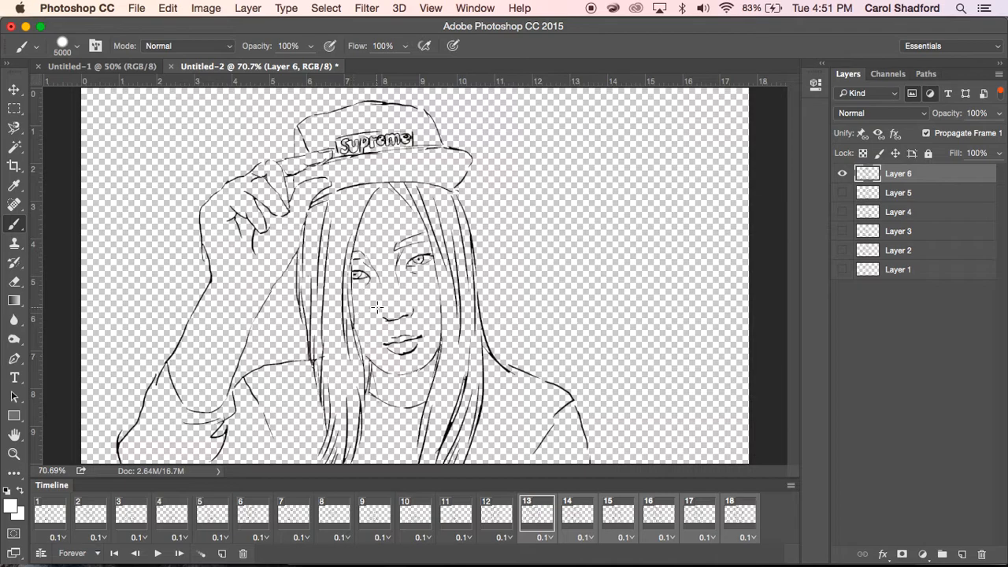
{"action": "left_click", "coordinate": [380, 306]}
{"action": "key", "text": "super+z"}
{"action": "left_click", "coordinate": [204, 45]}
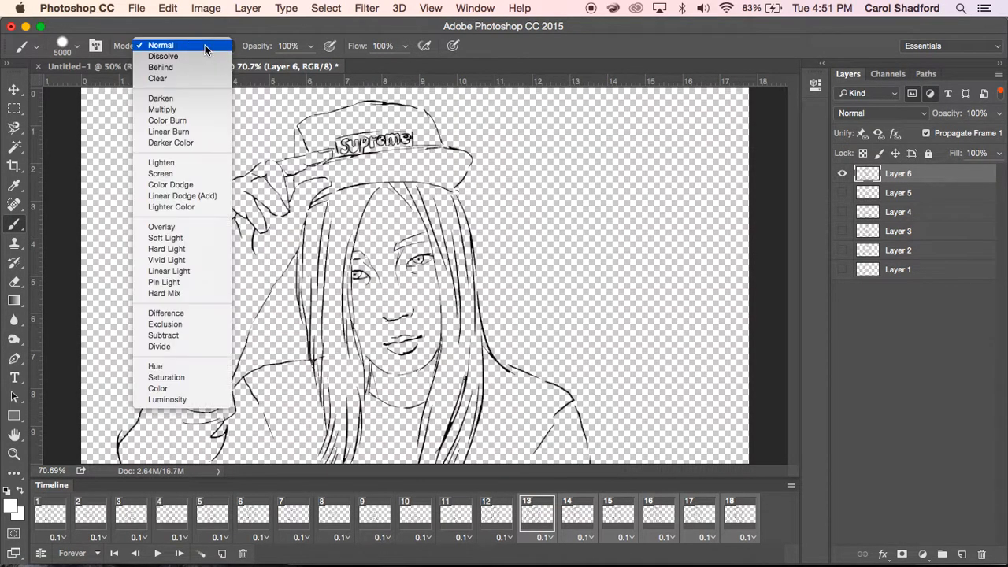
{"action": "left_click", "coordinate": [195, 109]}
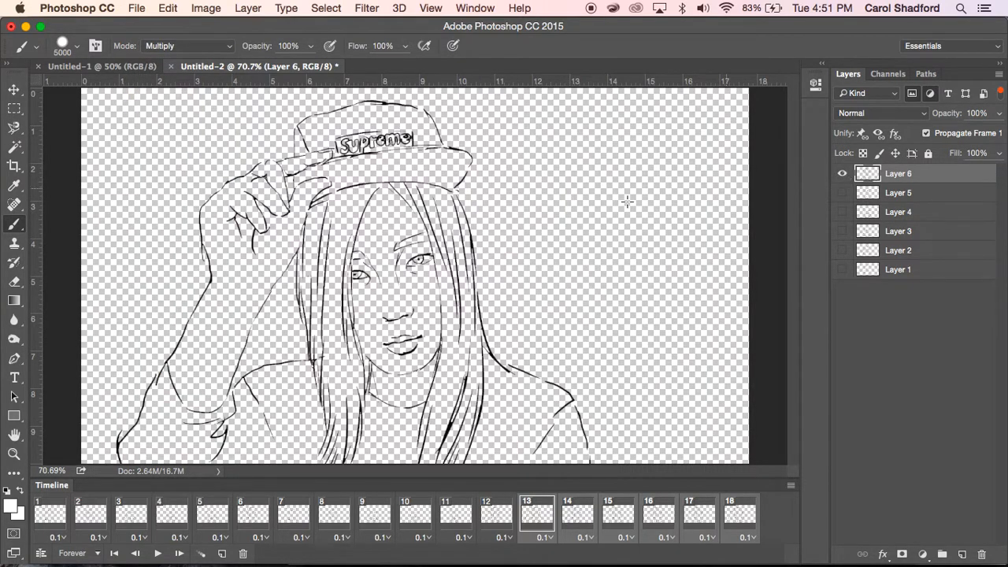
Fill the backgrounds of Layer 6 and Layer 5 with one white Multiply brush dab each, showing only the layer being painted
{"action": "left_click", "coordinate": [398, 259]}
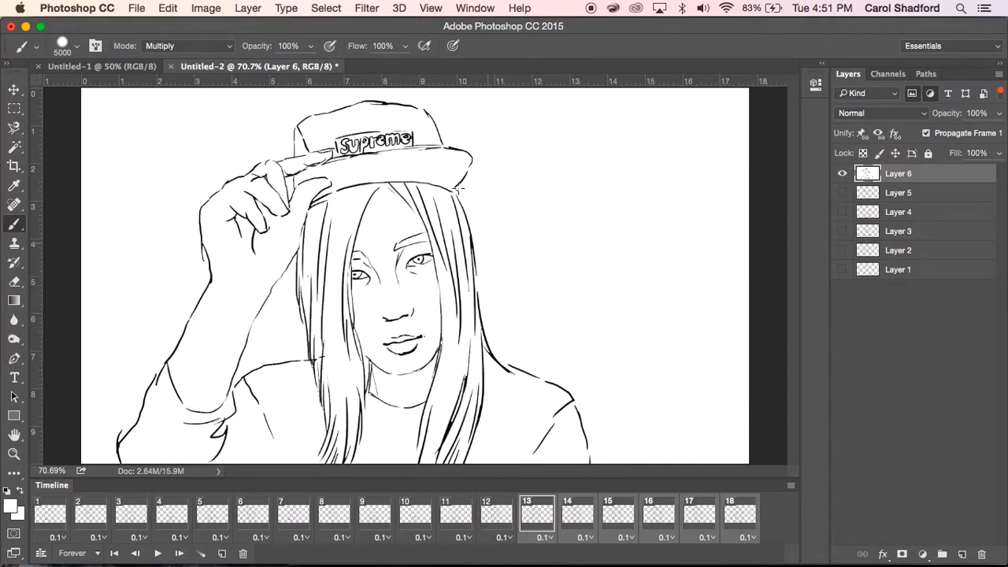
{"action": "left_click", "coordinate": [841, 173]}
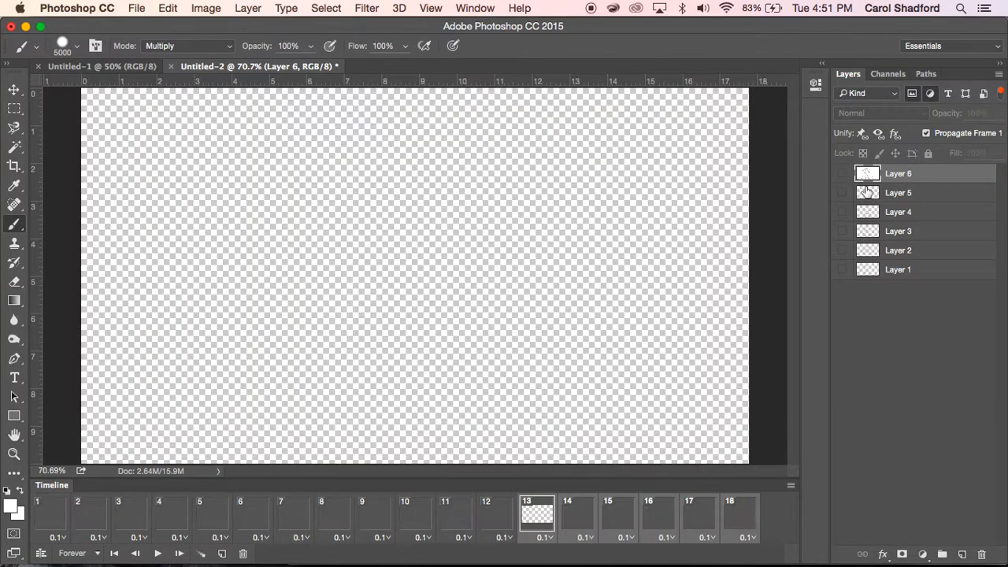
{"action": "left_click", "coordinate": [882, 197]}
{"action": "left_click", "coordinate": [841, 192]}
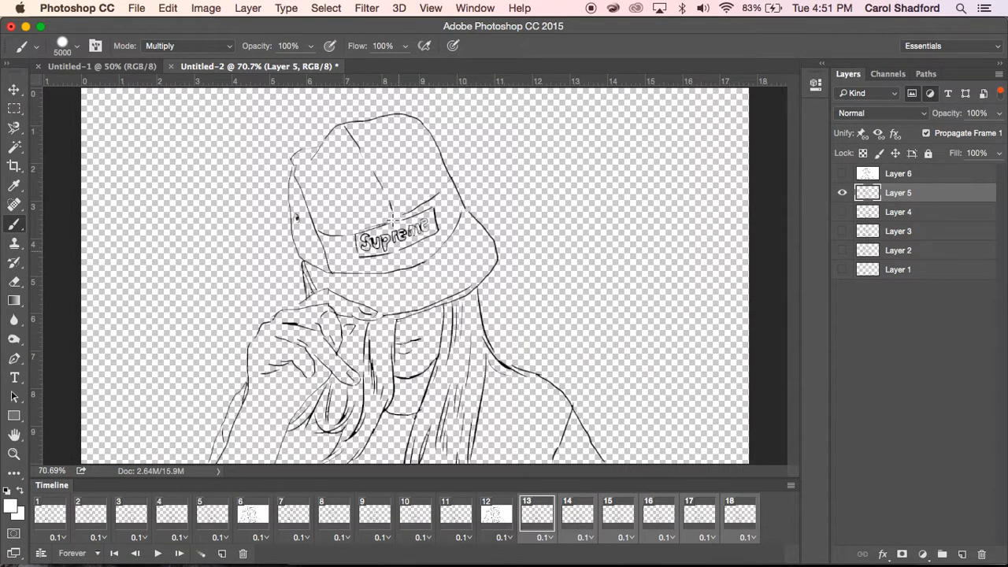
{"action": "left_click", "coordinate": [400, 244]}
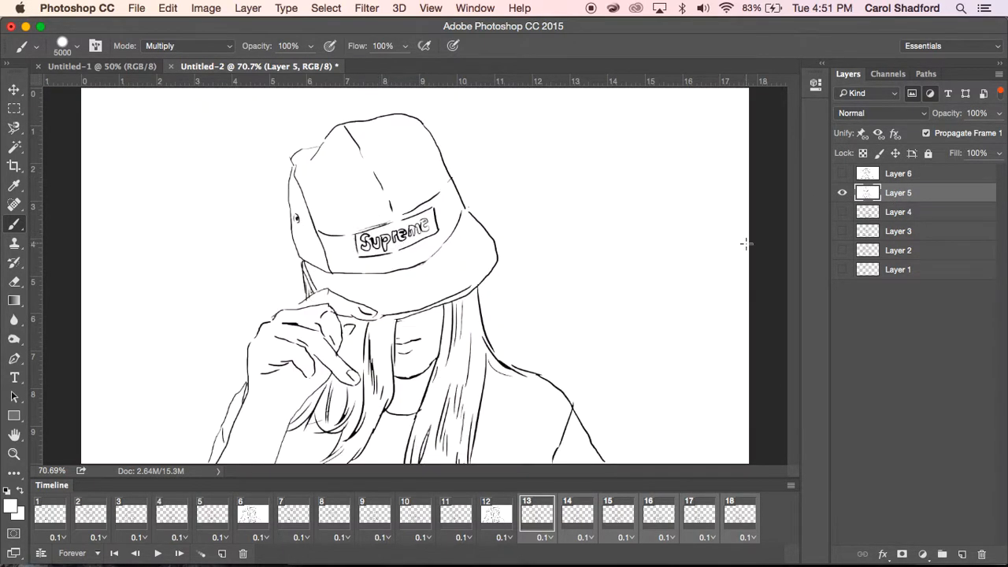
{"action": "left_click", "coordinate": [842, 193]}
Give Layer 4 and Layer 3 white backgrounds with one Multiply brush dab each, hiding each layer once painted
{"action": "left_click", "coordinate": [886, 212]}
{"action": "left_click", "coordinate": [844, 212]}
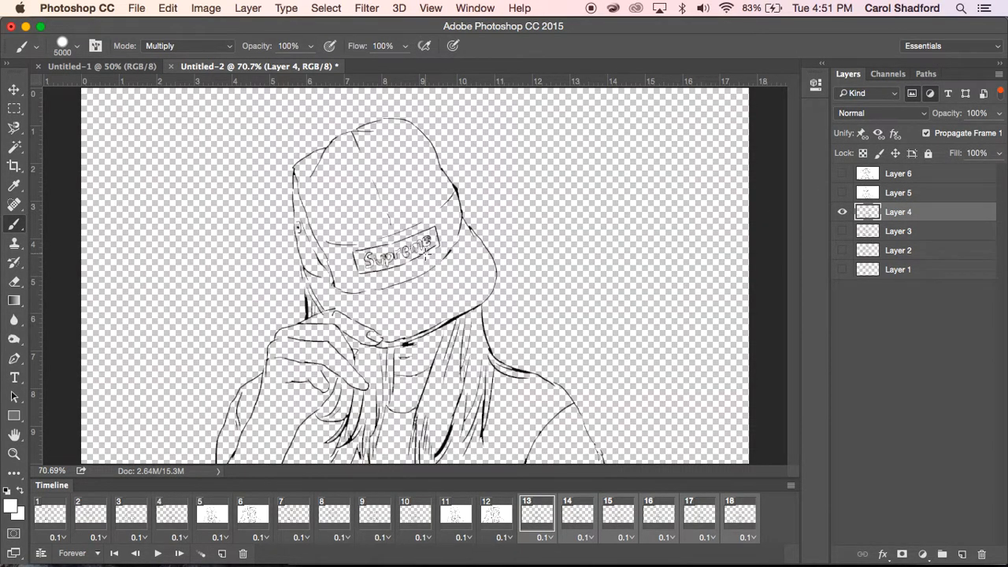
{"action": "left_click", "coordinate": [427, 258]}
{"action": "left_click", "coordinate": [841, 212]}
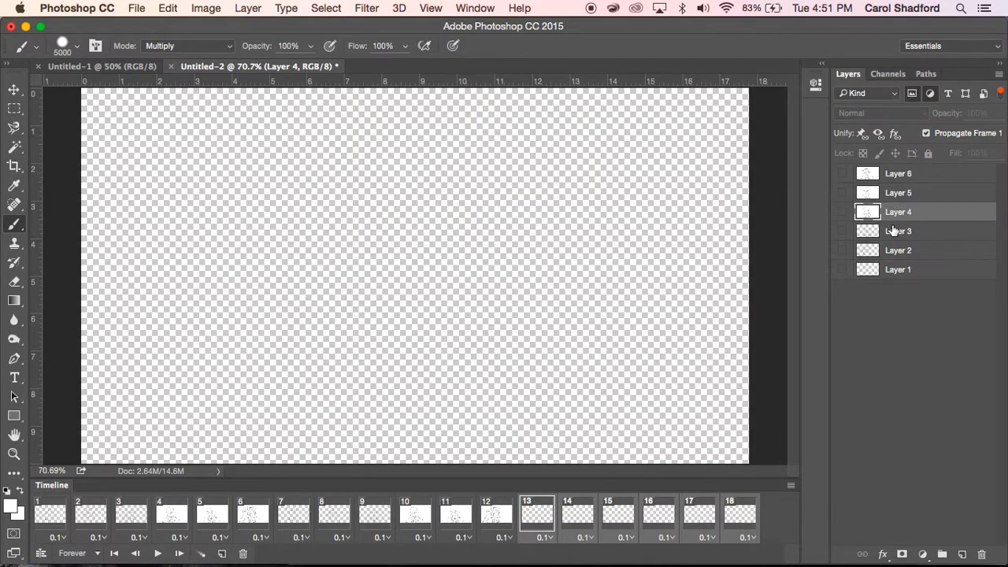
{"action": "left_click", "coordinate": [892, 231]}
{"action": "left_click", "coordinate": [842, 231]}
{"action": "left_click", "coordinate": [476, 263]}
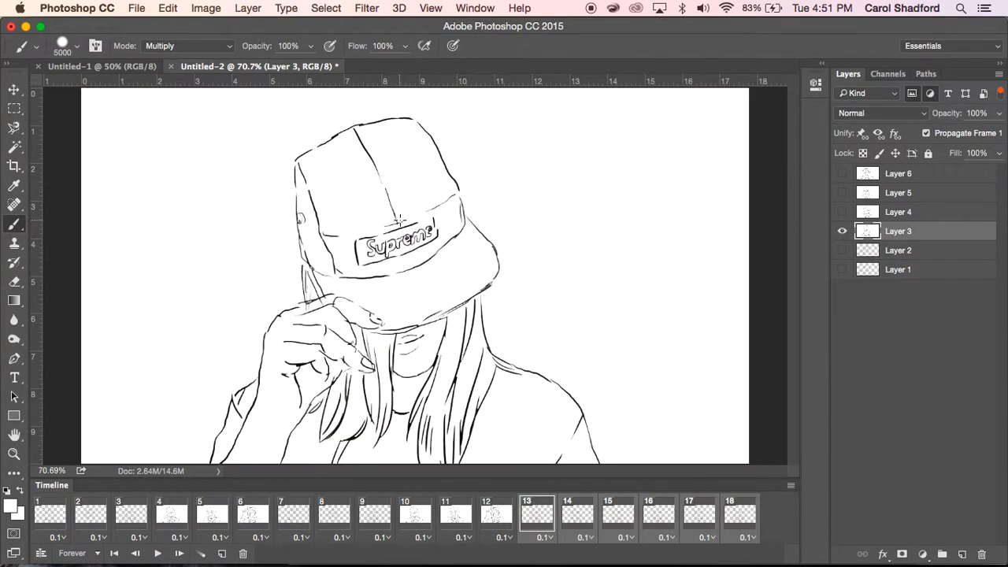
{"action": "left_click", "coordinate": [842, 230]}
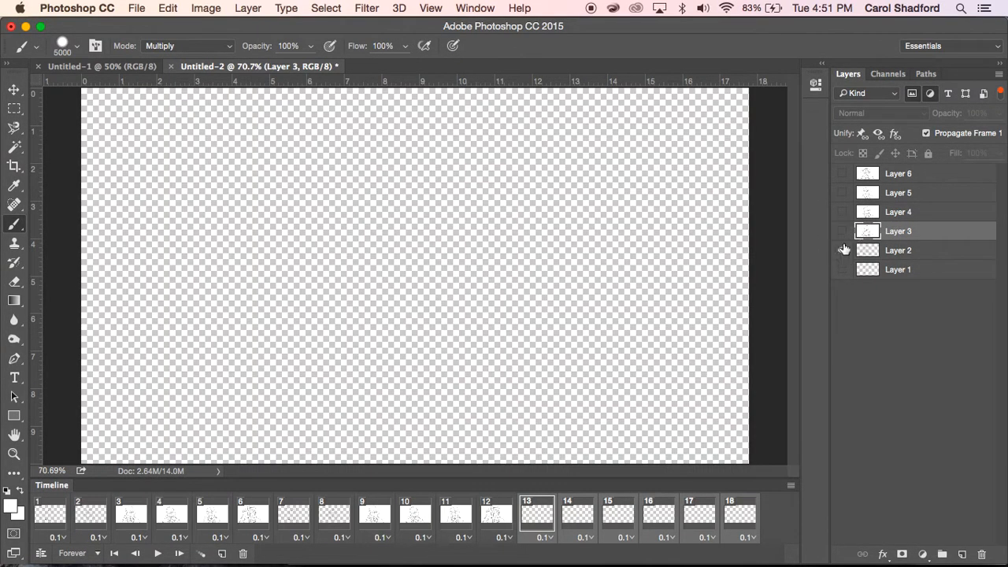
Paint white backgrounds on Layer 2 and Layer 1 with the Multiply brush, hiding Layer 2 and leaving Layer 1 visible
{"action": "left_click", "coordinate": [842, 250]}
{"action": "left_click", "coordinate": [892, 249]}
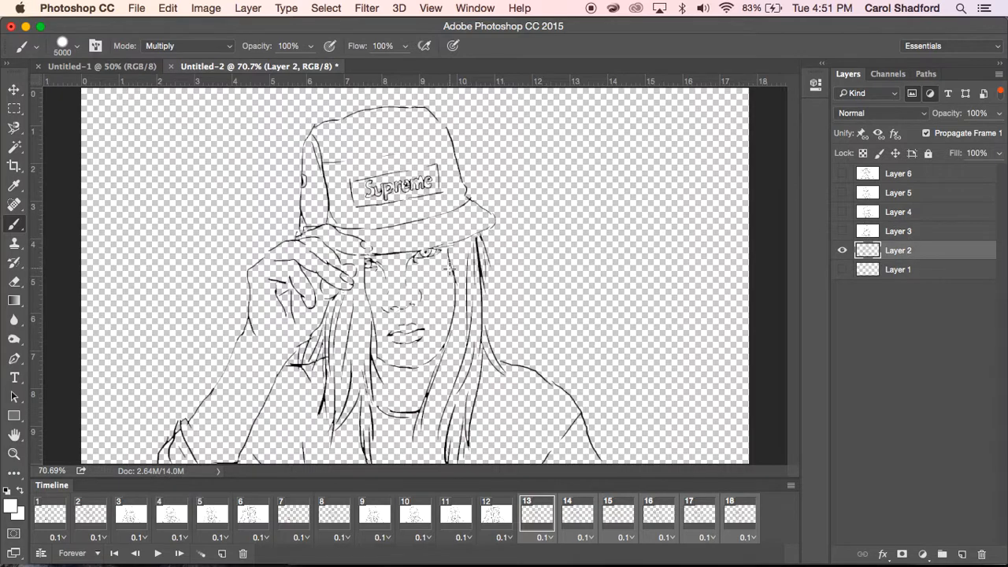
{"action": "left_click", "coordinate": [392, 251]}
{"action": "left_click", "coordinate": [841, 250]}
{"action": "left_click", "coordinate": [841, 268]}
{"action": "left_click", "coordinate": [897, 270]}
{"action": "left_click", "coordinate": [381, 199]}
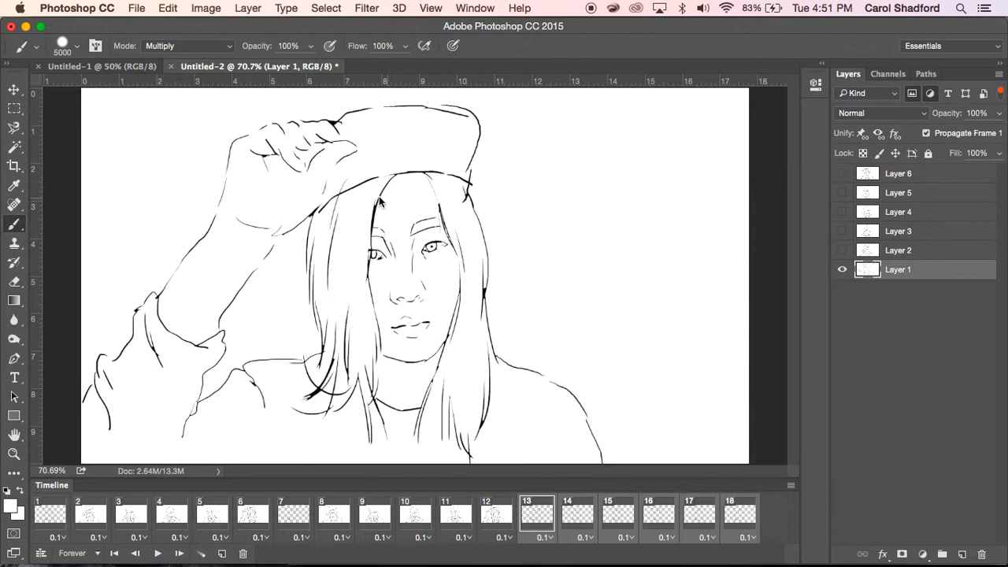
{"action": "left_click", "coordinate": [790, 487]}
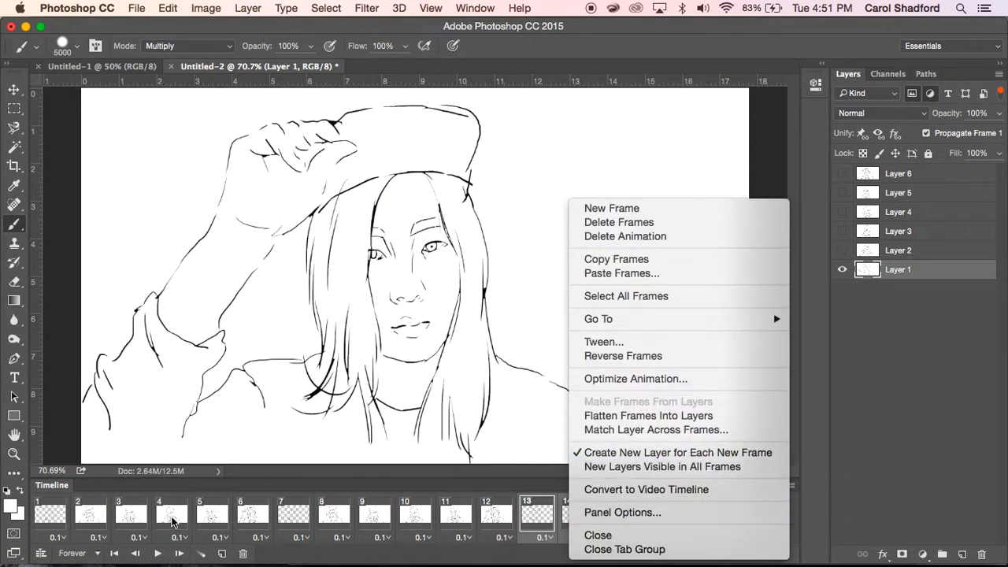
{"action": "left_click", "coordinate": [495, 391]}
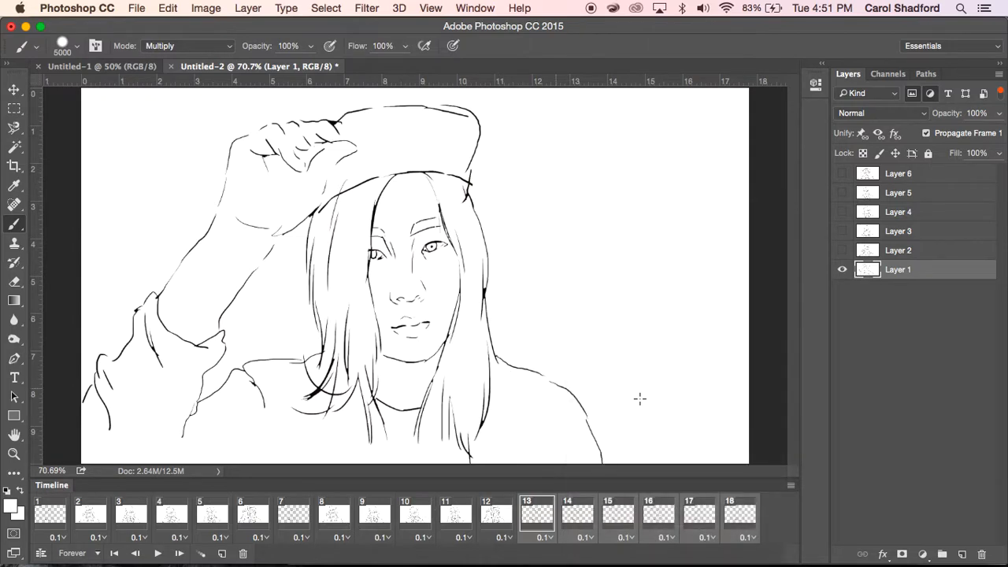
Delete the existing frame animation and rebuild the timeline by making frames from the layers
{"action": "left_click", "coordinate": [790, 487]}
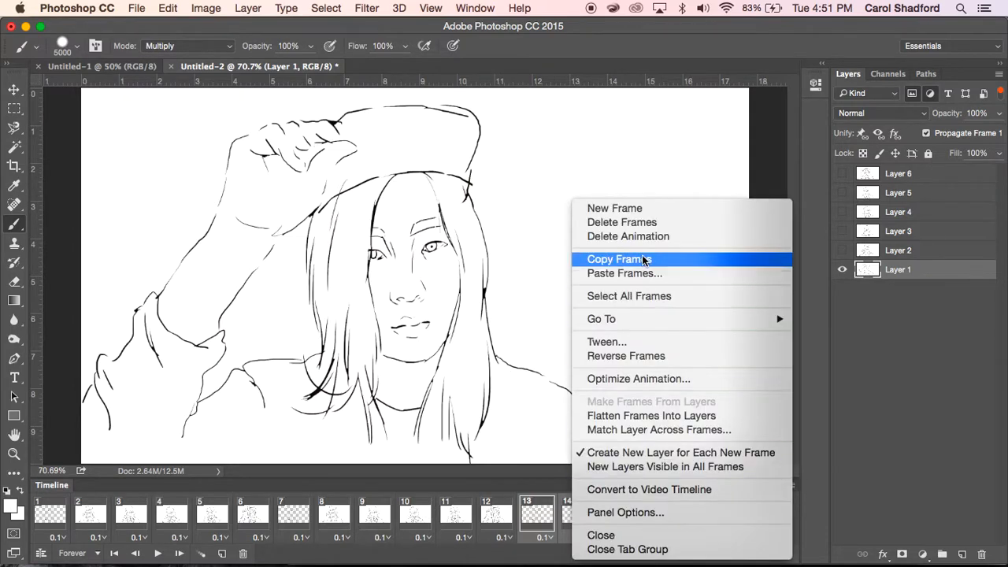
{"action": "left_click", "coordinate": [639, 239]}
{"action": "left_click", "coordinate": [789, 487]}
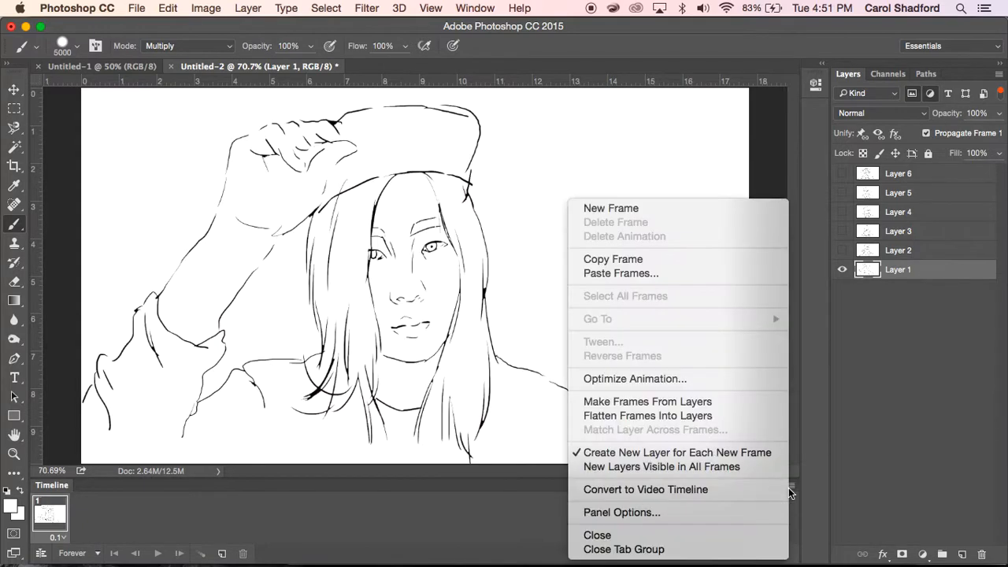
{"action": "left_click", "coordinate": [622, 402]}
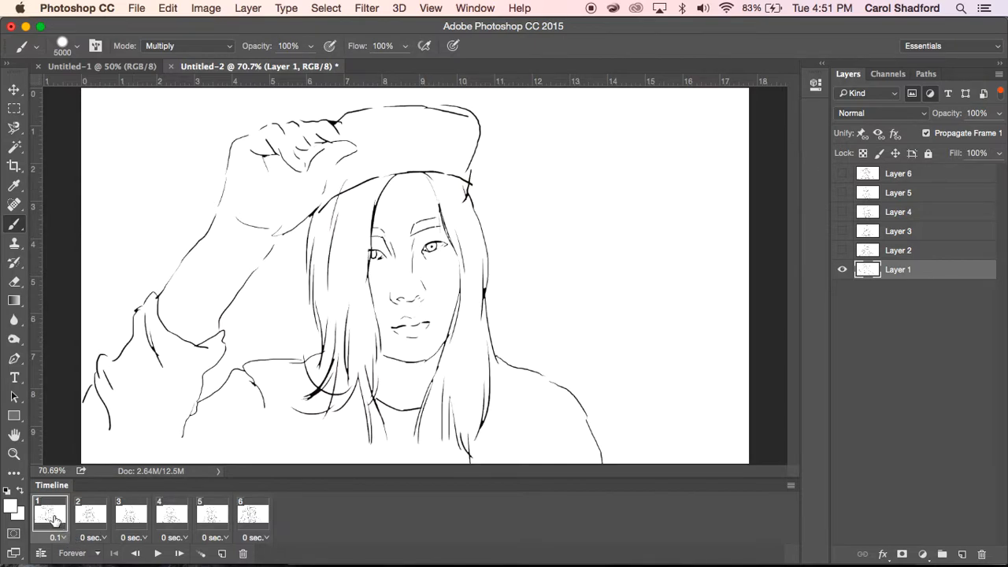
Copy all six animation frames and paste them after the selection
{"action": "left_click", "coordinate": [250, 521], "text": "shift"}
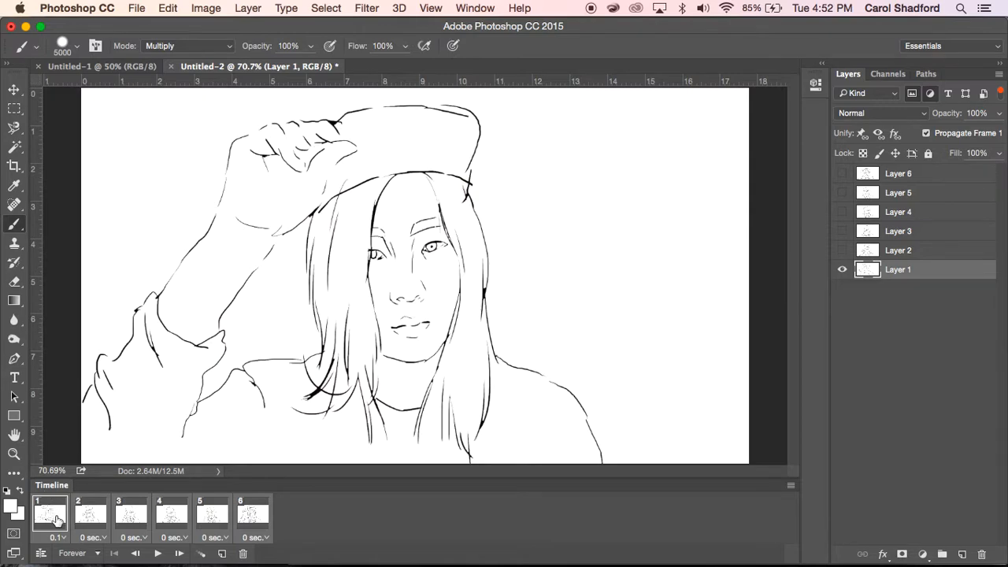
{"action": "left_click", "coordinate": [792, 486]}
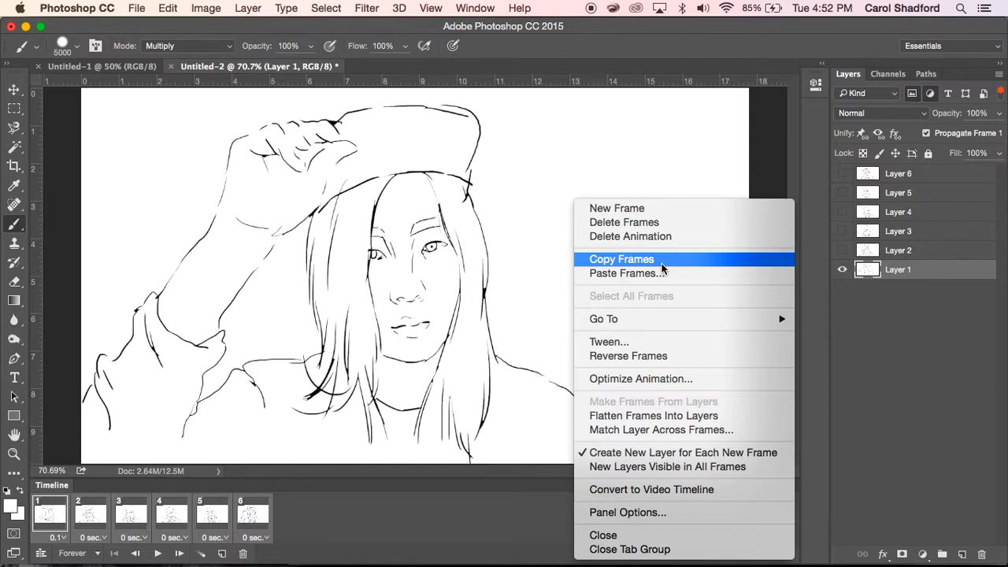
{"action": "left_click", "coordinate": [660, 263]}
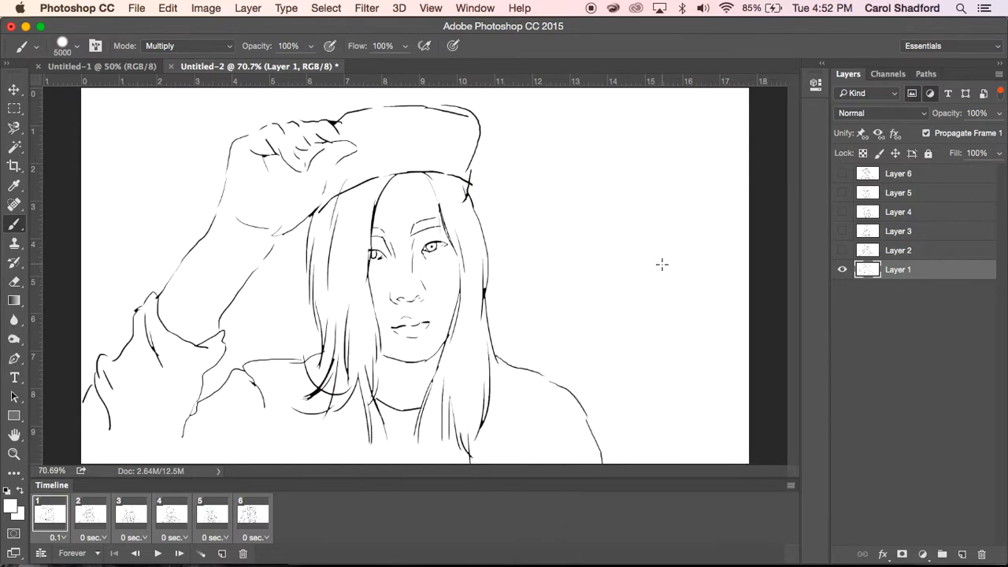
{"action": "left_click", "coordinate": [790, 486]}
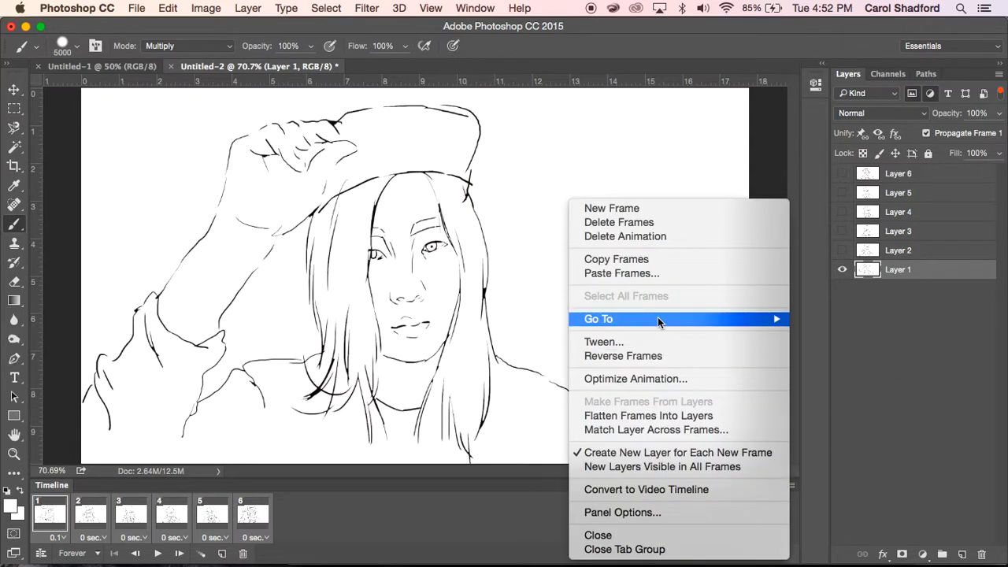
{"action": "left_click", "coordinate": [642, 274]}
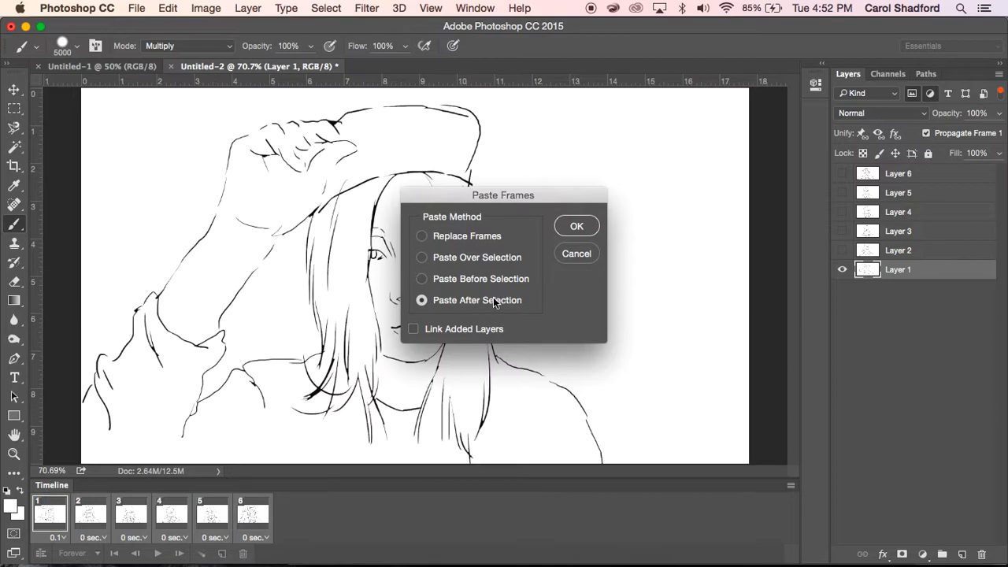
{"action": "left_click", "coordinate": [580, 231]}
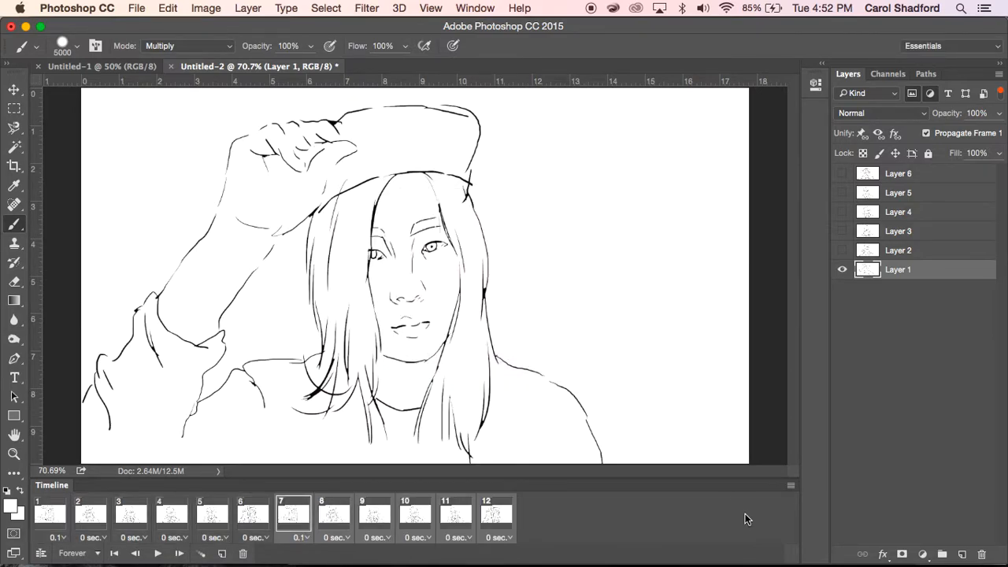
Paste the copied six-frame set after the selection three more times to extend the animation to 30 frames
{"action": "left_click", "coordinate": [792, 490]}
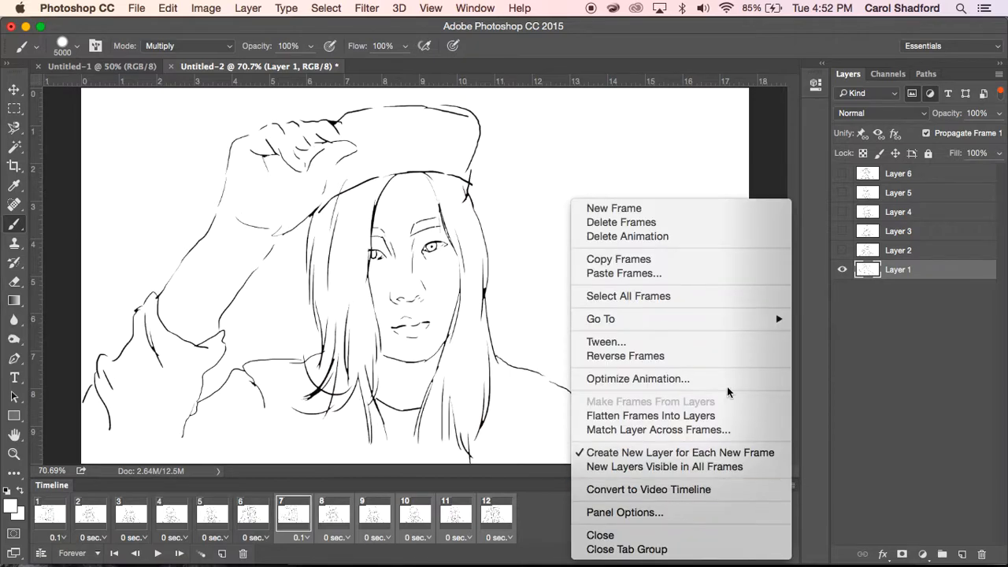
{"action": "left_click", "coordinate": [643, 268]}
{"action": "left_click", "coordinate": [579, 229]}
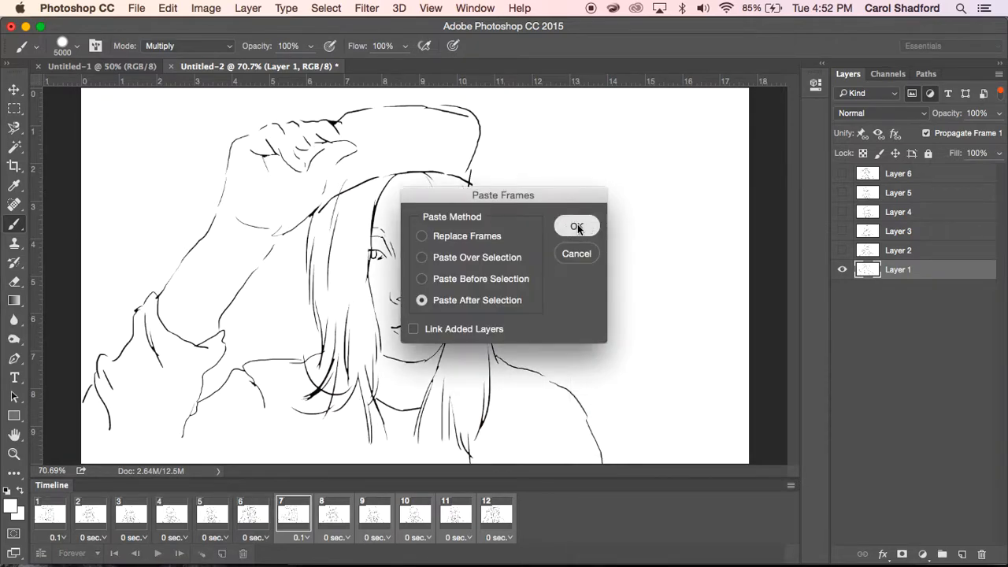
{"action": "left_click", "coordinate": [792, 486]}
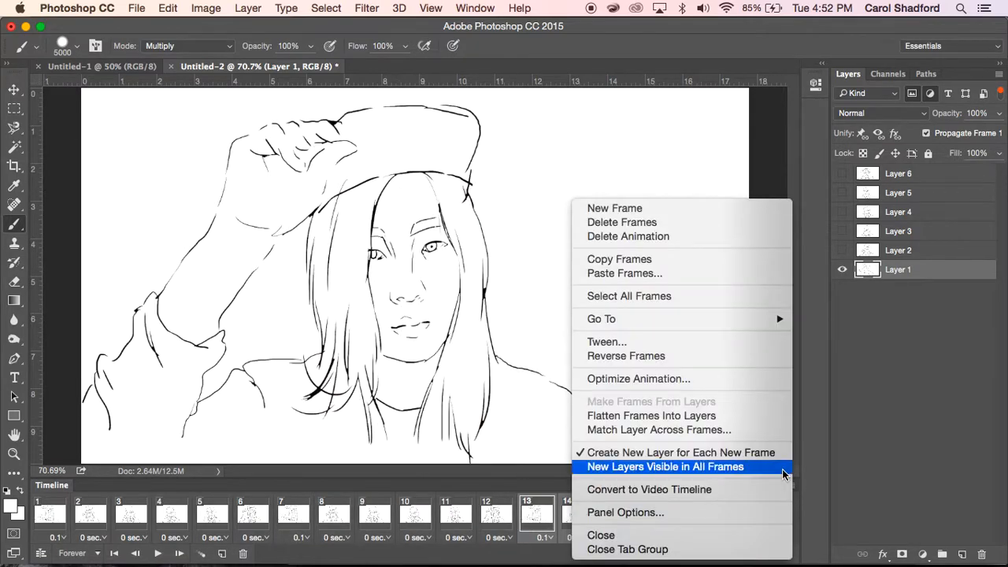
{"action": "left_click", "coordinate": [654, 270]}
{"action": "left_click", "coordinate": [584, 229]}
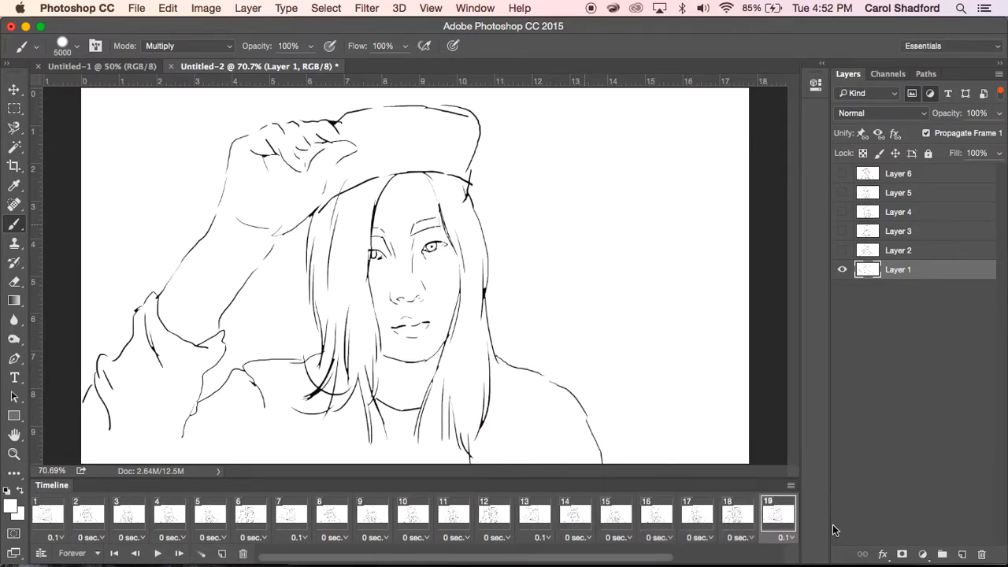
{"action": "left_click", "coordinate": [792, 487]}
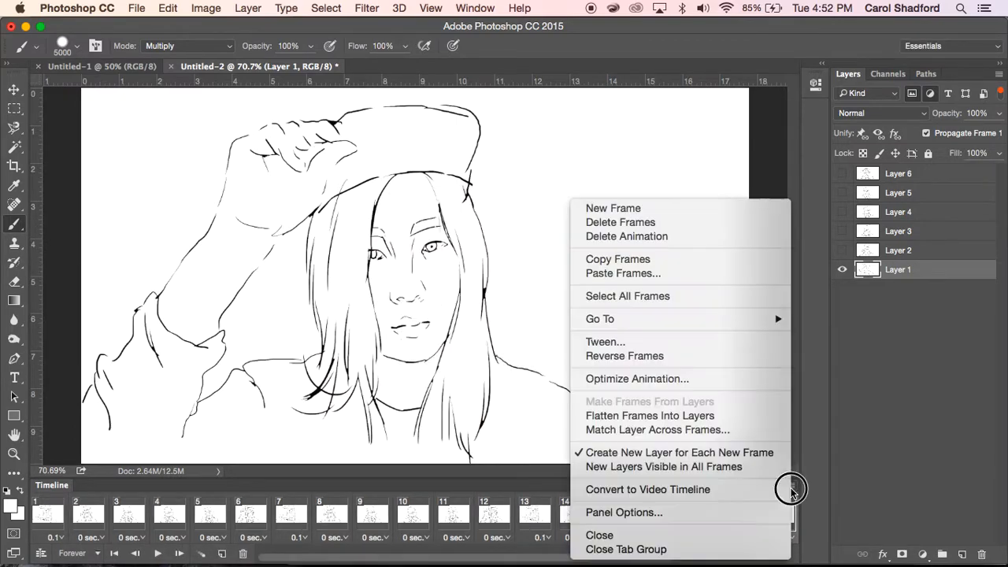
{"action": "left_click", "coordinate": [644, 276]}
{"action": "left_click", "coordinate": [577, 227]}
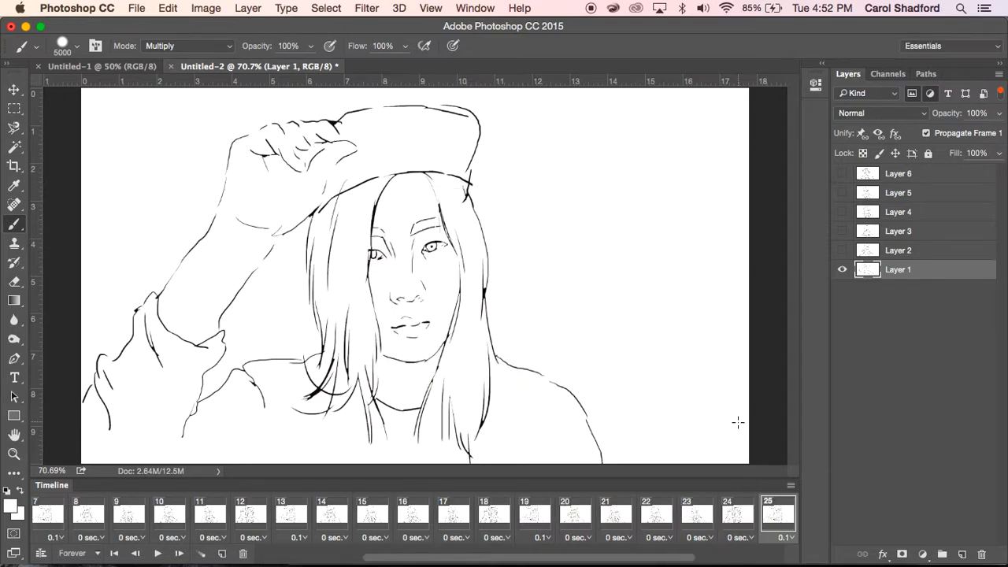
Repeat pasting the six-frame set after the selection three times, bringing the timeline to 48 frames
{"action": "left_click", "coordinate": [792, 487]}
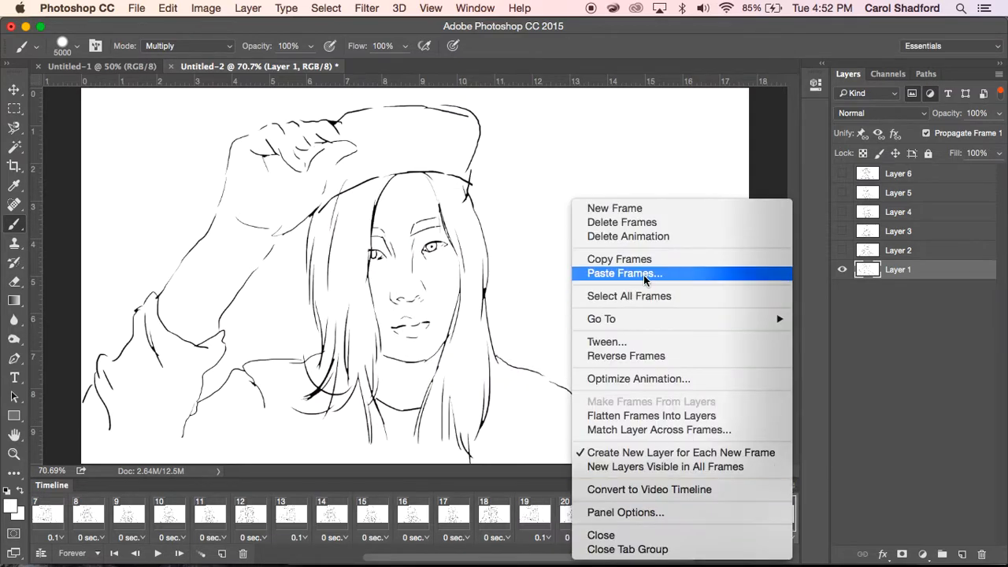
{"action": "left_click", "coordinate": [644, 272]}
{"action": "left_click", "coordinate": [577, 227]}
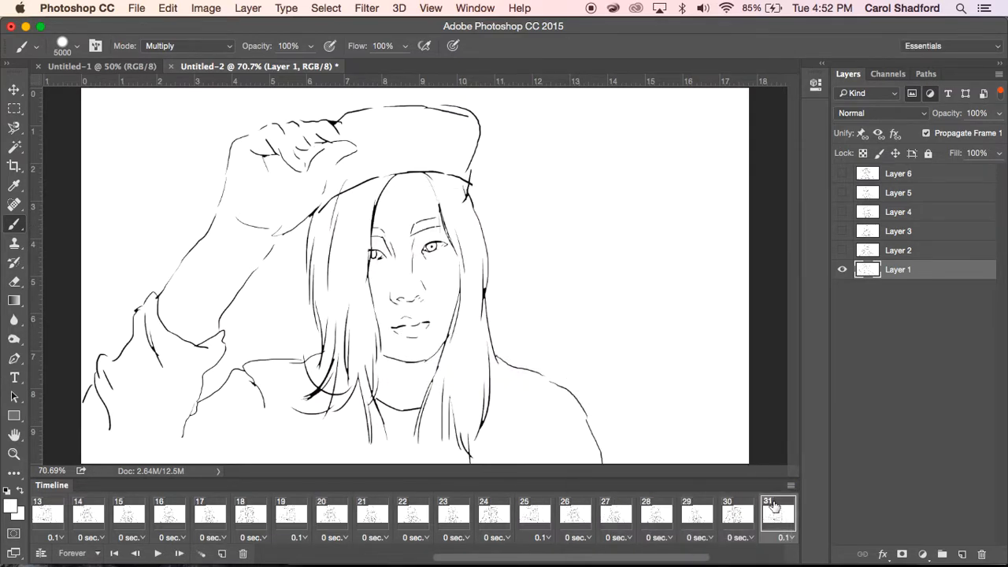
{"action": "left_click", "coordinate": [791, 487]}
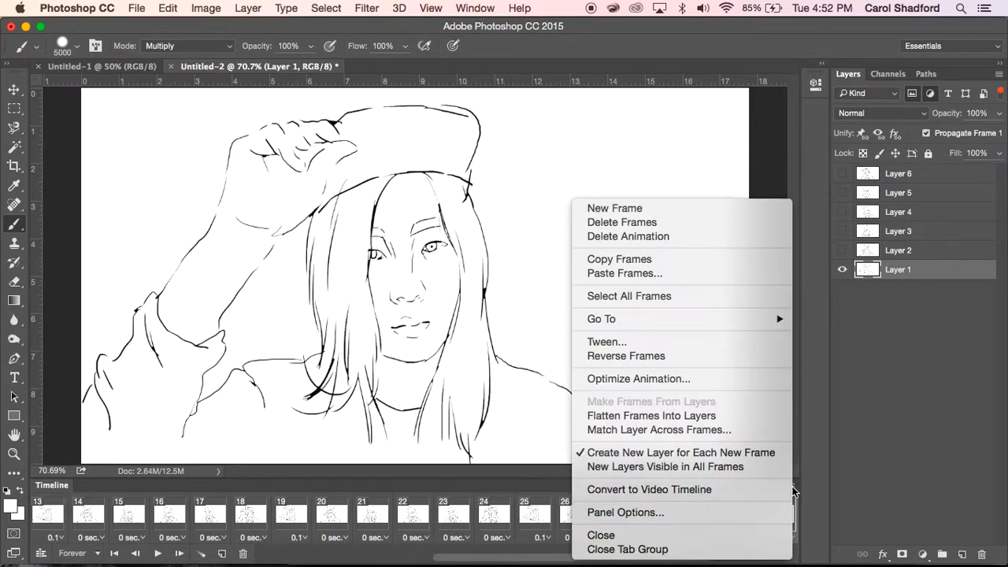
{"action": "left_click", "coordinate": [643, 274]}
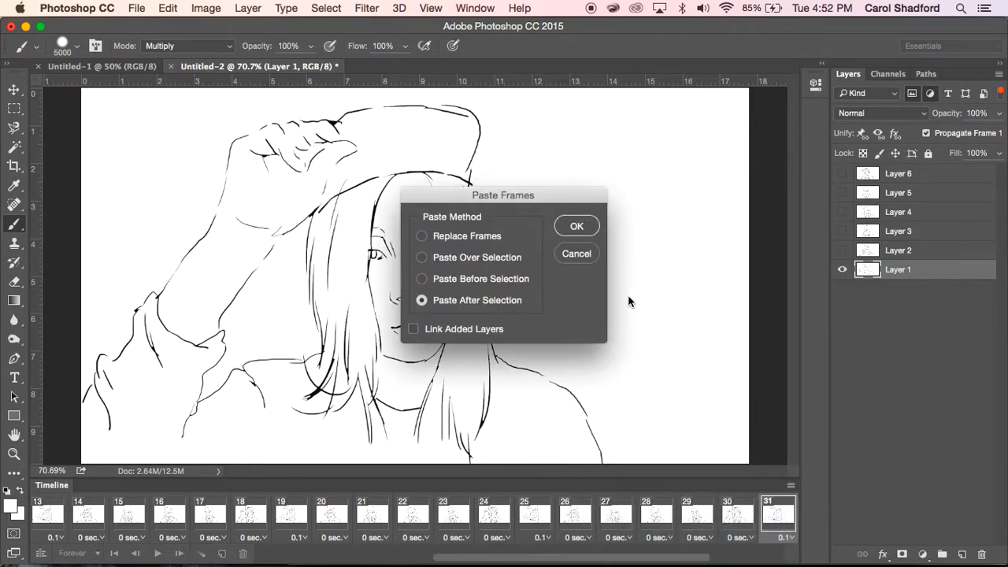
{"action": "left_click", "coordinate": [589, 227]}
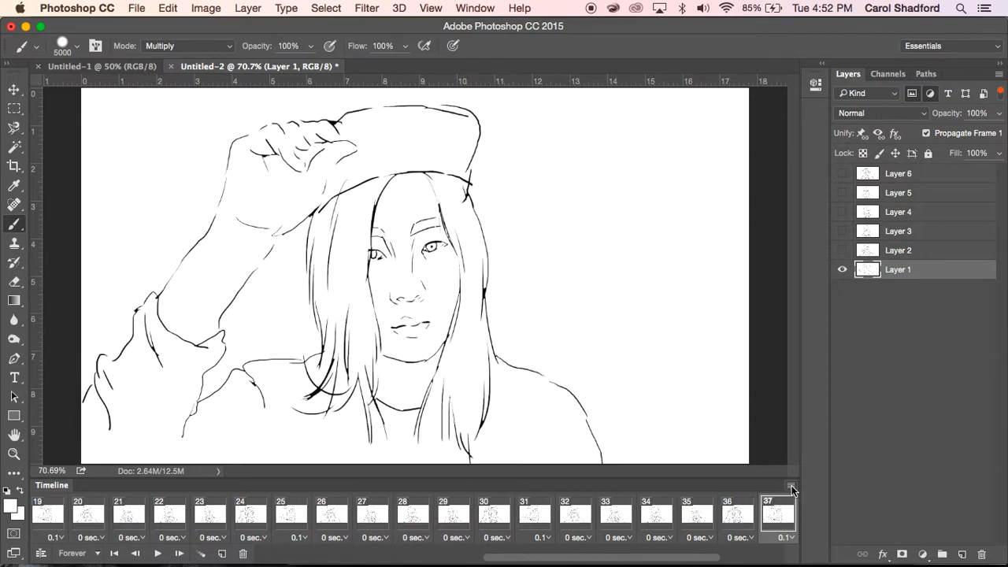
{"action": "left_click", "coordinate": [791, 485]}
{"action": "left_click", "coordinate": [643, 276]}
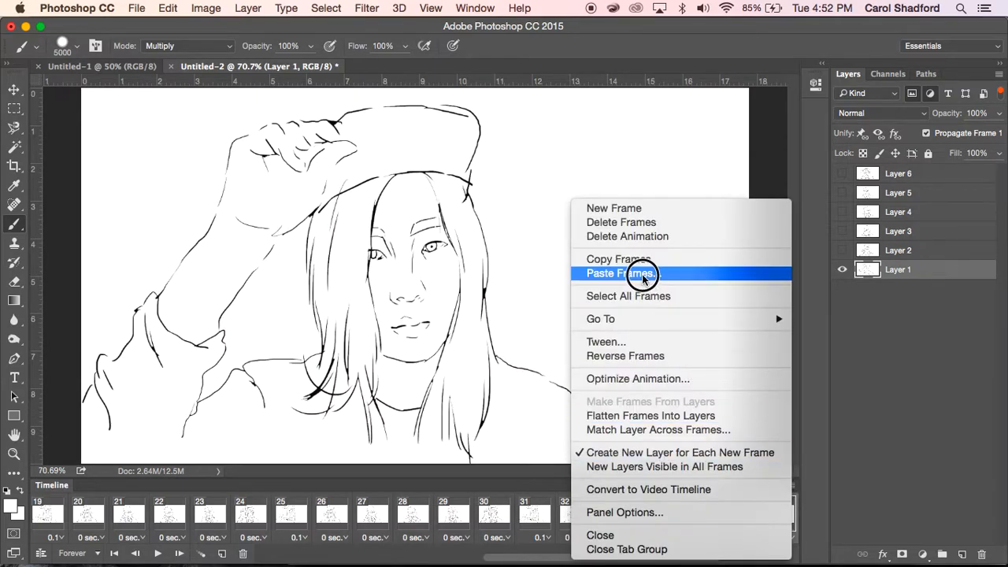
{"action": "left_click", "coordinate": [579, 228]}
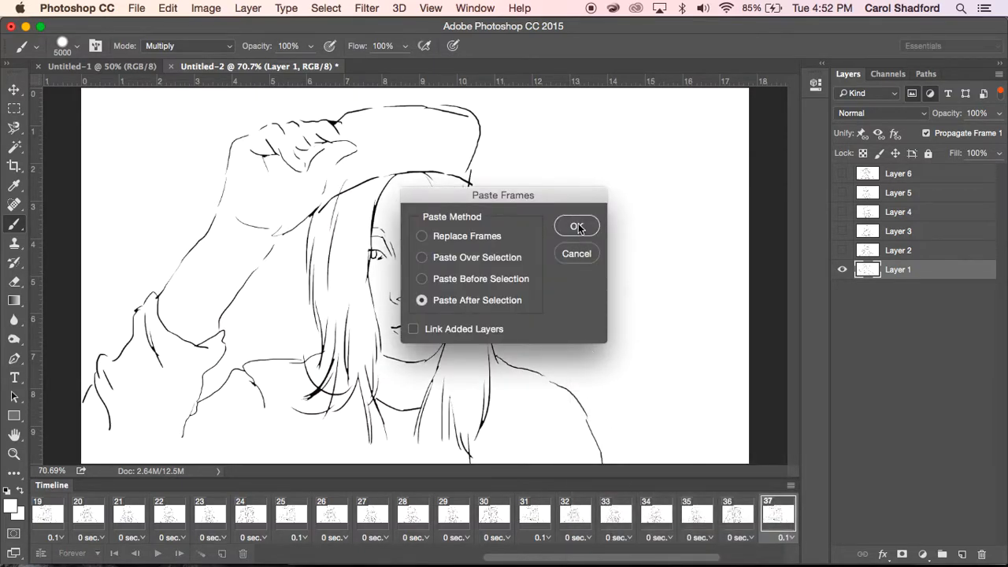
Select all frames from 1 to 48 and set their delay to 0.1 seconds
{"action": "scroll", "coordinate": [603, 513], "scroll_direction": "right", "scroll_amount": 5}
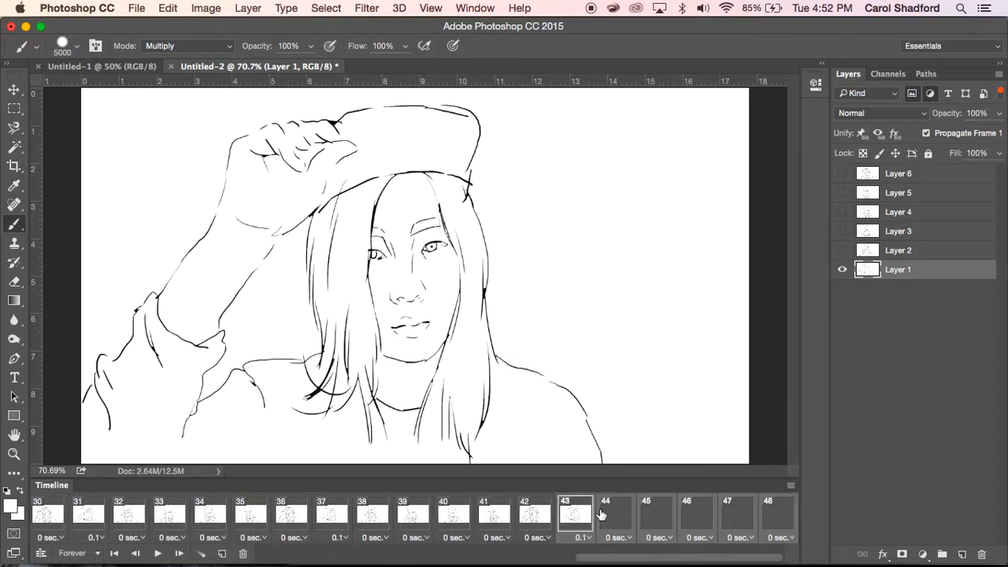
{"action": "left_click", "coordinate": [778, 518]}
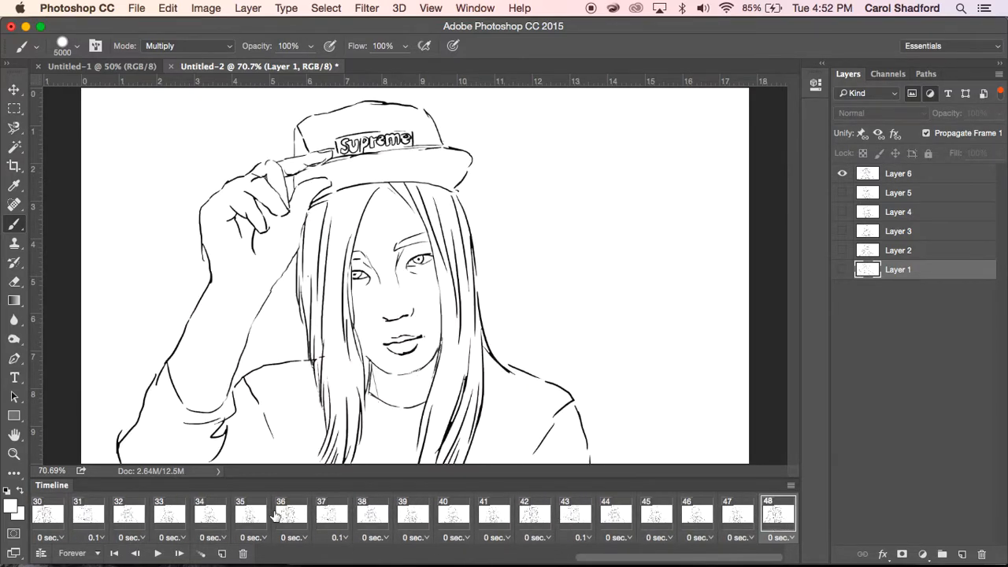
{"action": "scroll", "coordinate": [275, 515], "scroll_direction": "left", "scroll_amount": 10}
{"action": "left_click", "coordinate": [60, 516]}
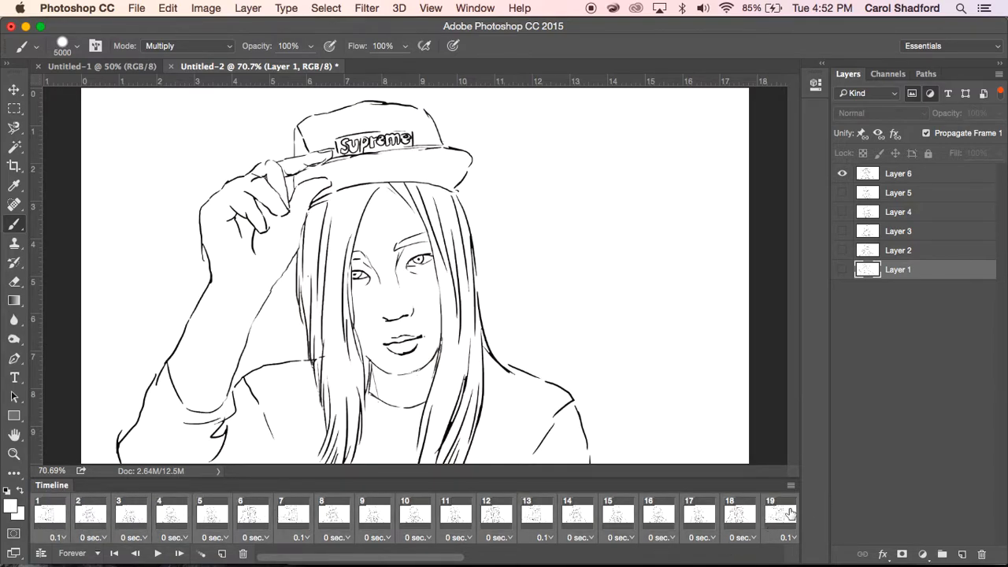
{"action": "left_click", "coordinate": [58, 537]}
{"action": "left_click", "coordinate": [83, 429]}
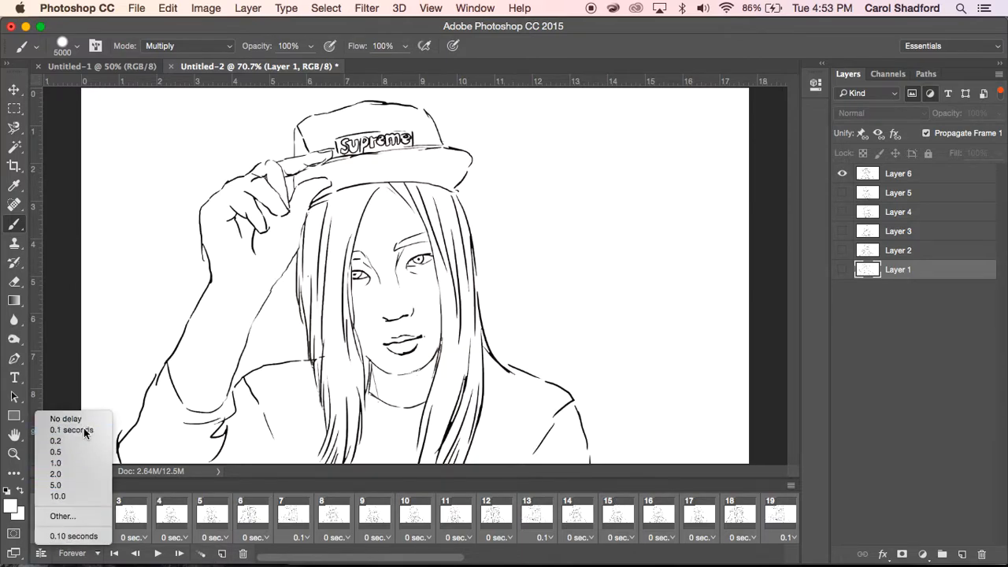
Play the animation from frame 1 to check the loop, and stop the playback
{"action": "left_click", "coordinate": [54, 516]}
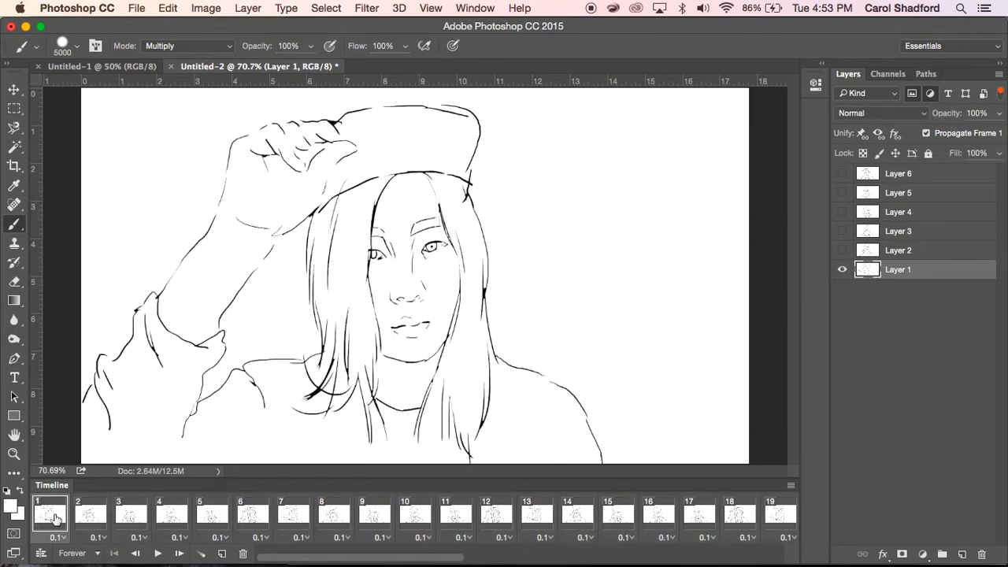
{"action": "left_click", "coordinate": [156, 554]}
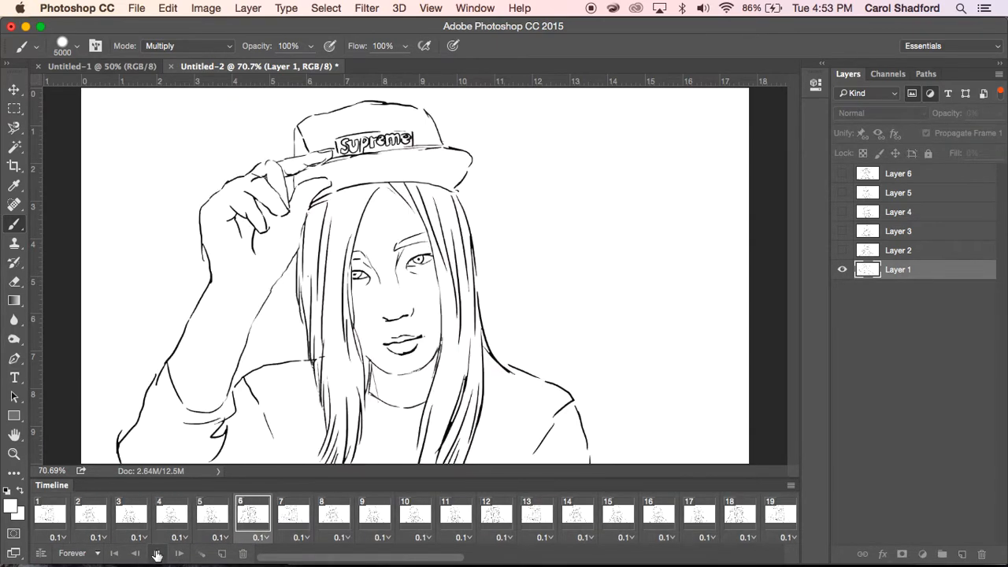
{"action": "left_click", "coordinate": [158, 555]}
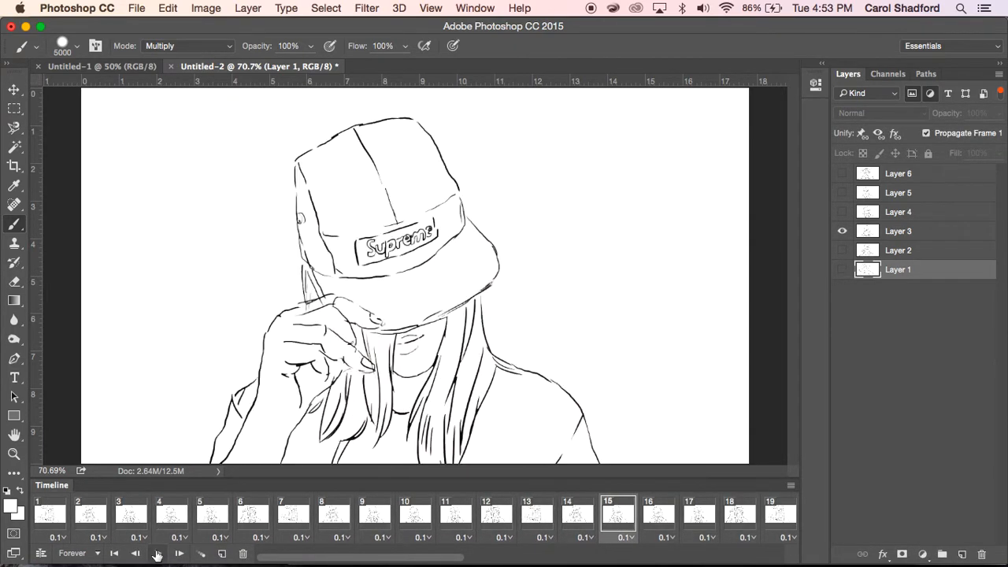
Set up a video render named "Stuck in a Loop" plus the author's first name, saved in the Time Map folder
{"action": "left_click", "coordinate": [136, 8]}
{"action": "mouse_move", "coordinate": [161, 219]}
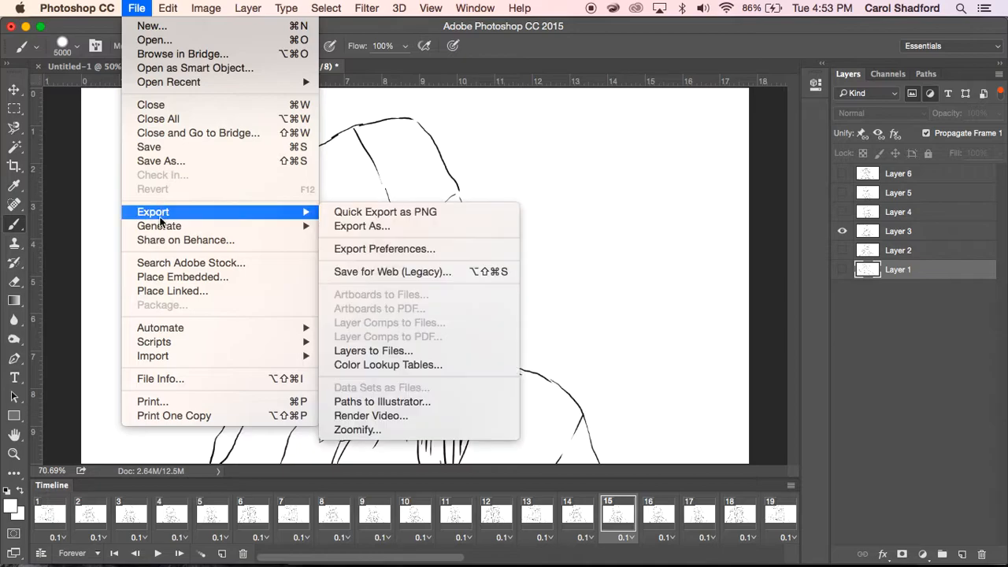
{"action": "left_click", "coordinate": [365, 415]}
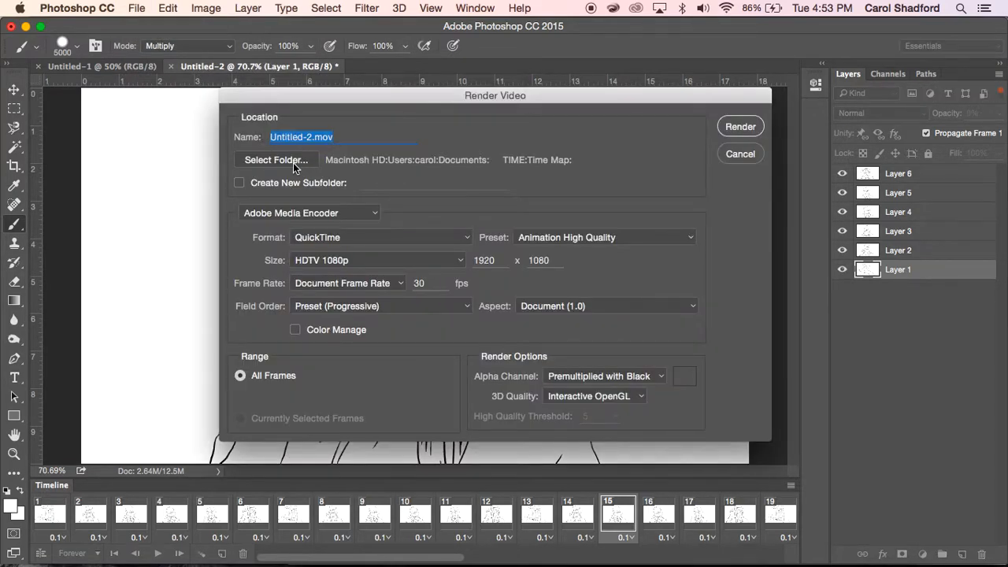
{"action": "left_click_drag", "start_coordinate": [312, 138], "coordinate": [248, 135]}
{"action": "type", "text": "Stuck in a Loop "}
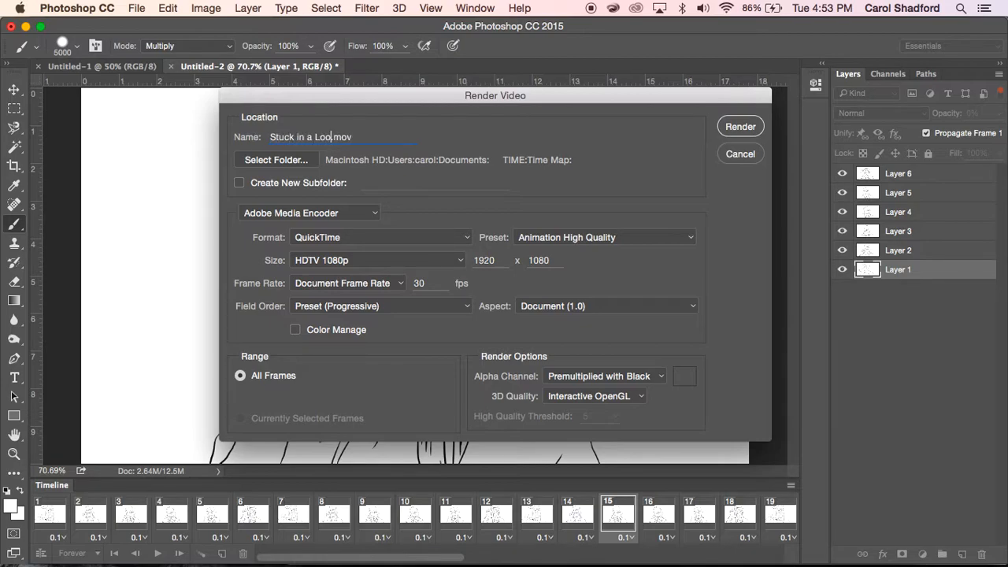
{"action": "type", "text": "Carol"}
{"action": "left_click", "coordinate": [269, 162]}
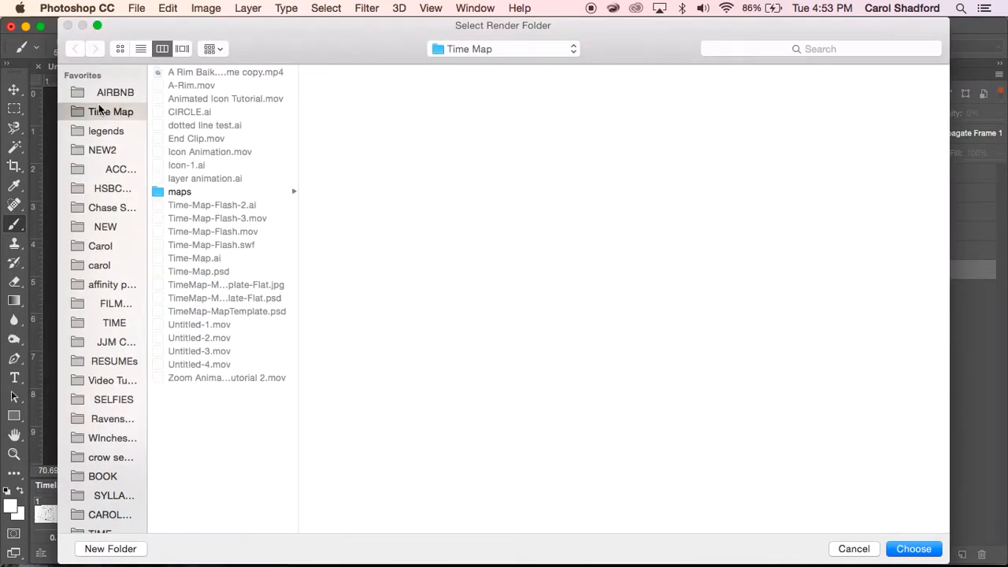
{"action": "left_click", "coordinate": [910, 546]}
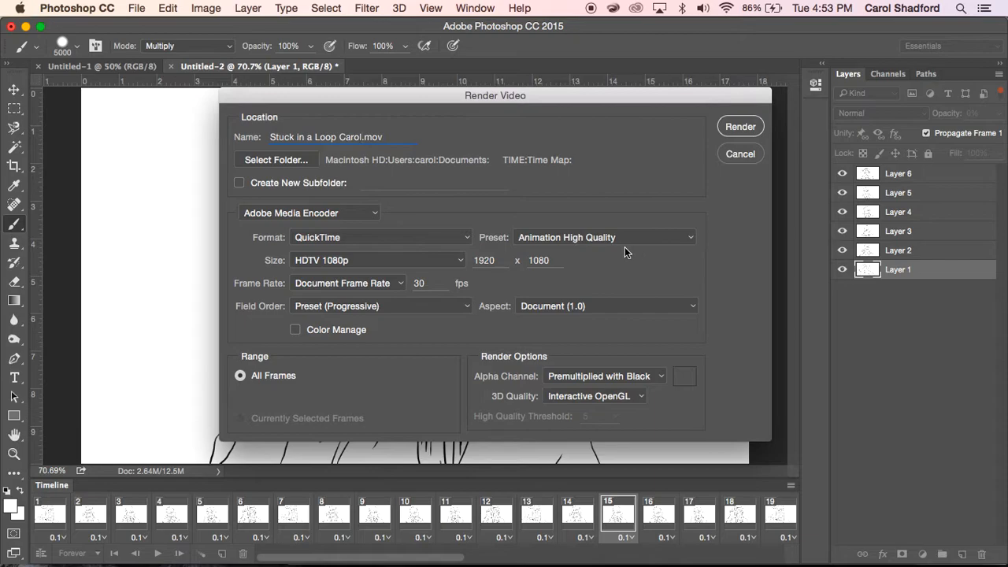
Set the render's alpha channel to None and render the video
{"action": "left_click", "coordinate": [661, 376]}
{"action": "left_click", "coordinate": [619, 350]}
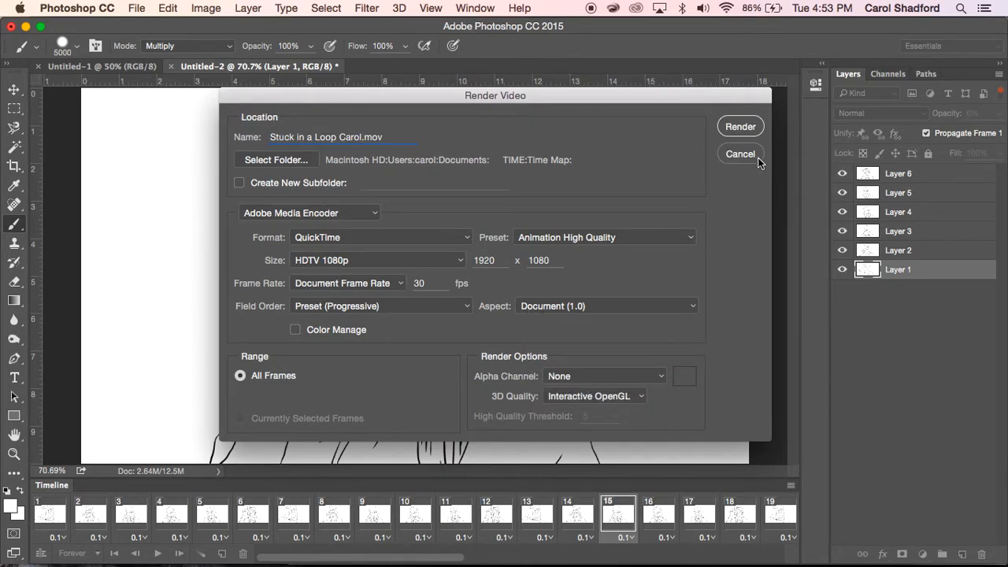
{"action": "left_click", "coordinate": [741, 127]}
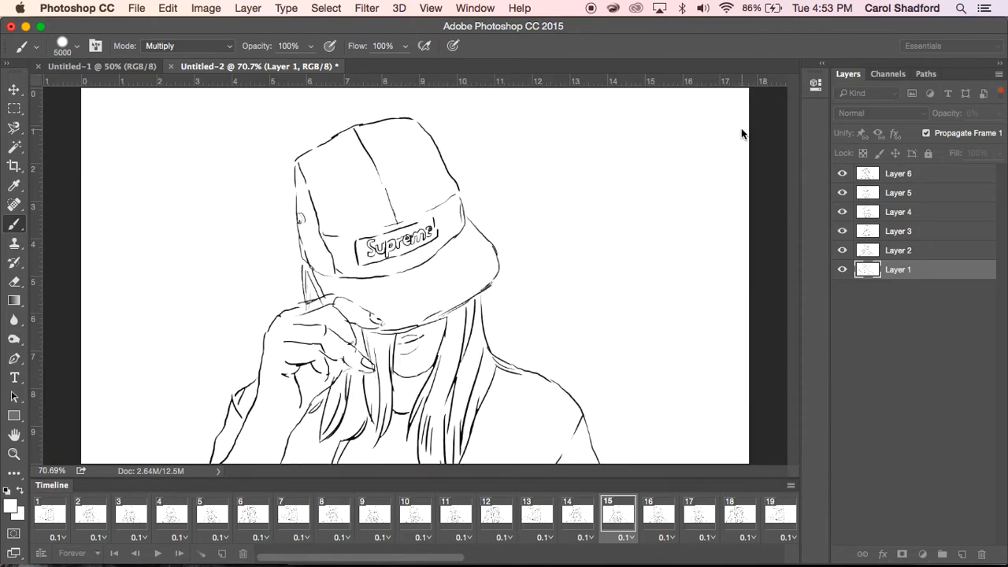